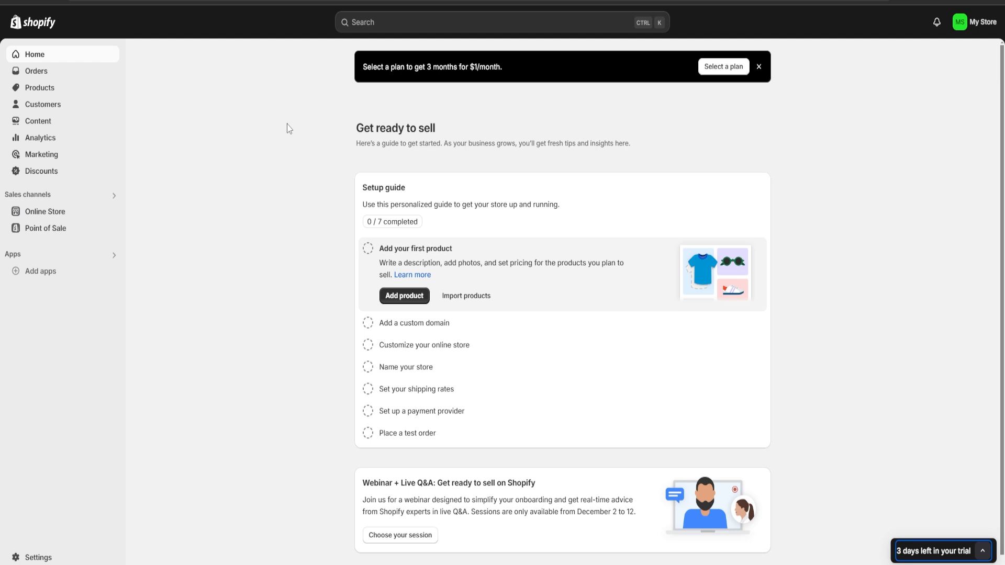
Start a new product in the store's product catalogue and title it "Compression Shirt".
click(33, 90)
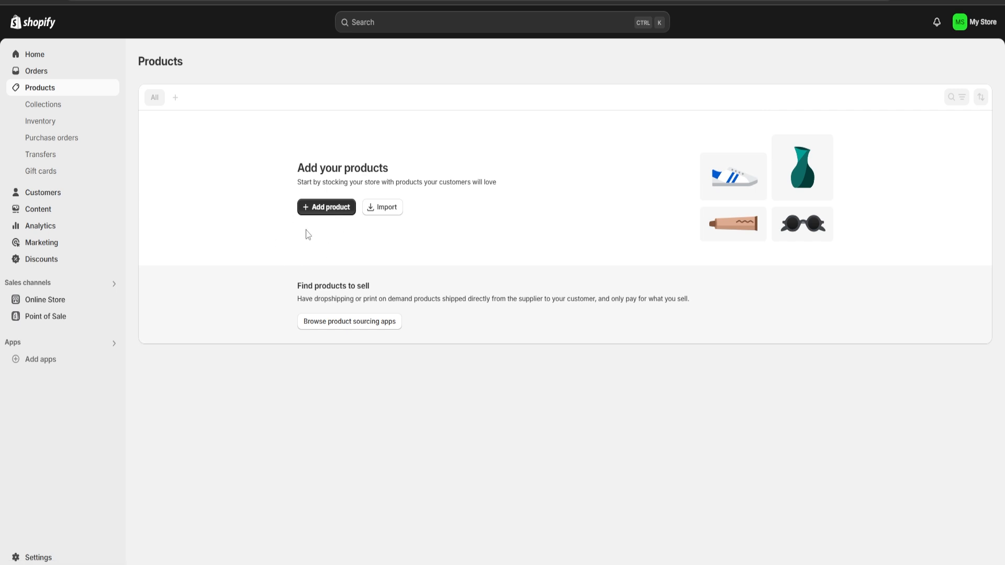
click(320, 207)
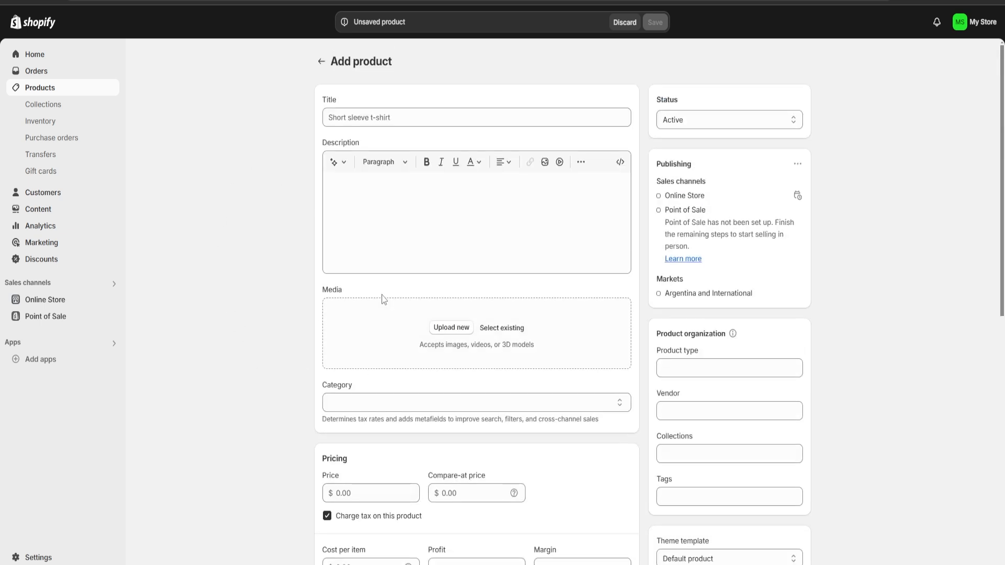
click(359, 124)
click(359, 122)
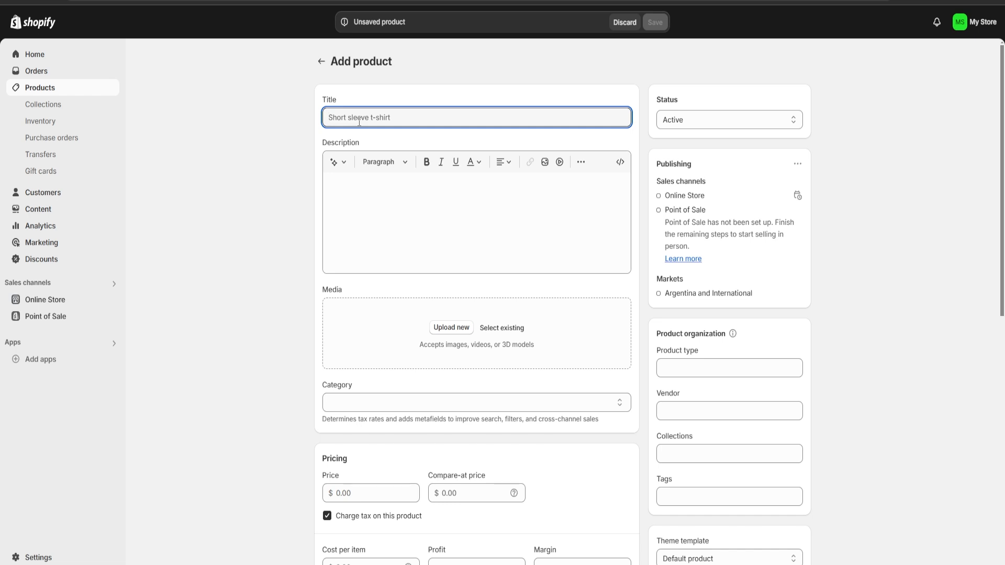
text(Com)
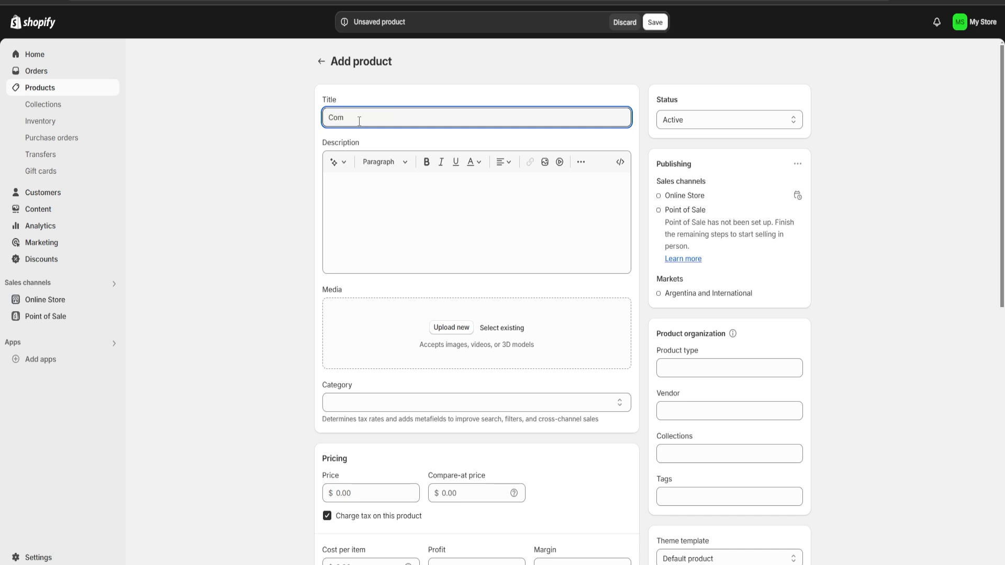
text(pression Shirt)
Copy the compression shirt paragraph from the ChatGPT reply and paste it as the product description in Shopify.
click(397, 209)
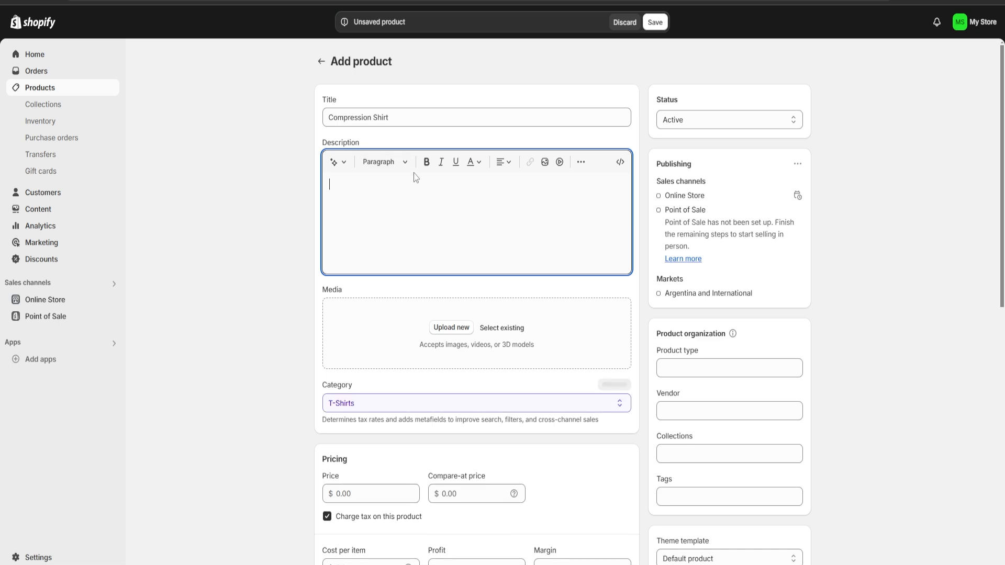
click(338, 162)
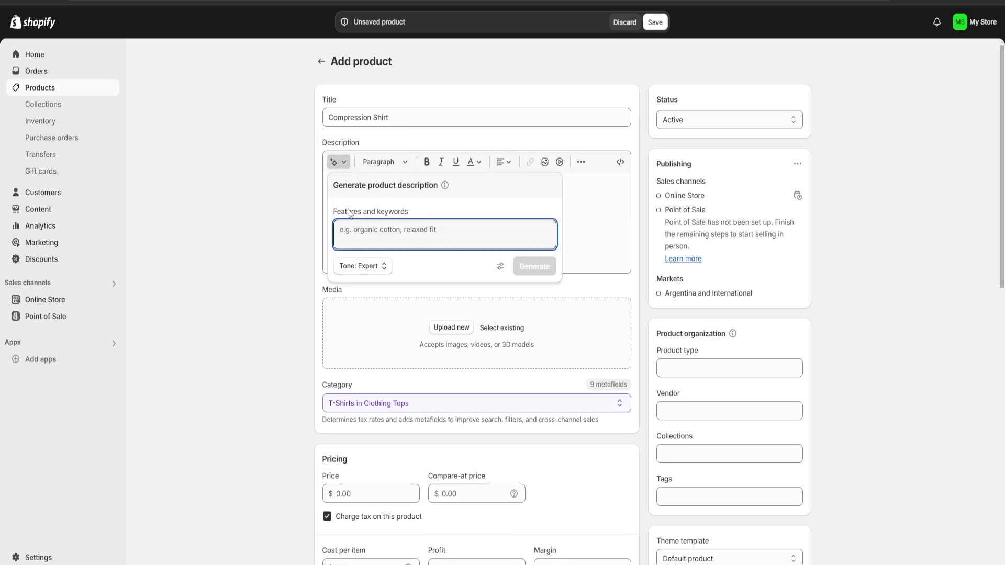
click(569, 213)
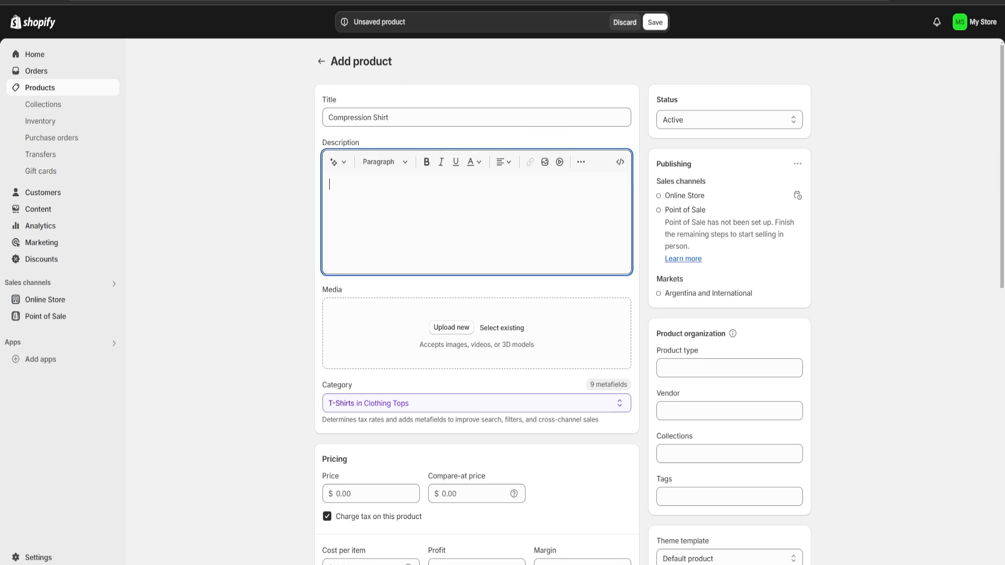
key(alt+Tab)
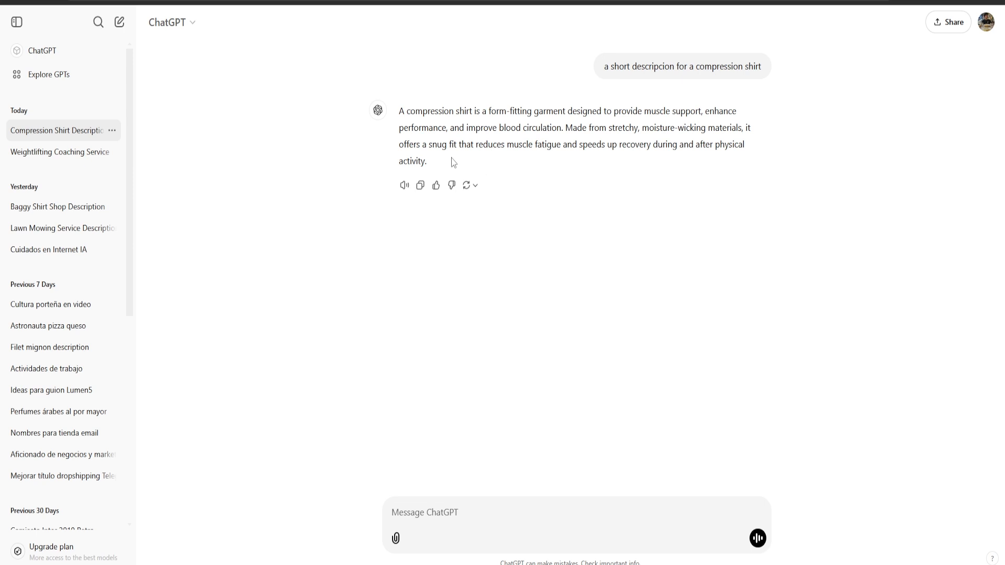
drag(430, 163, 396, 116)
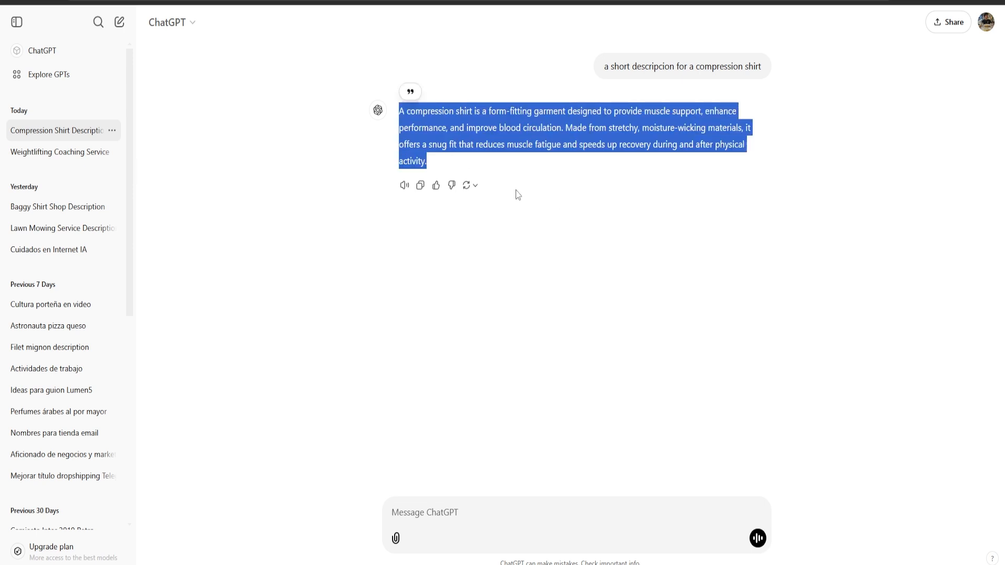
drag(762, 67, 626, 77)
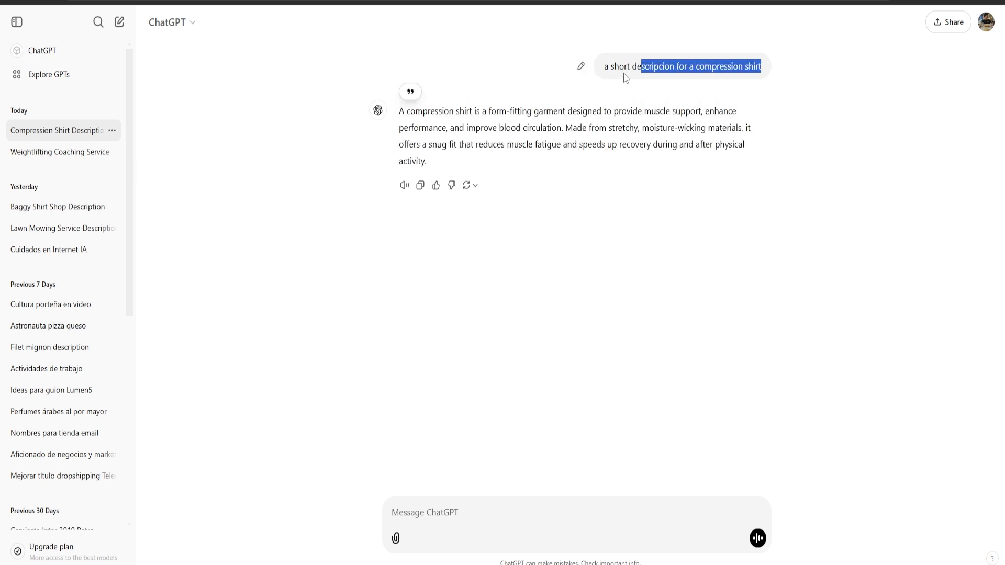
click(594, 73)
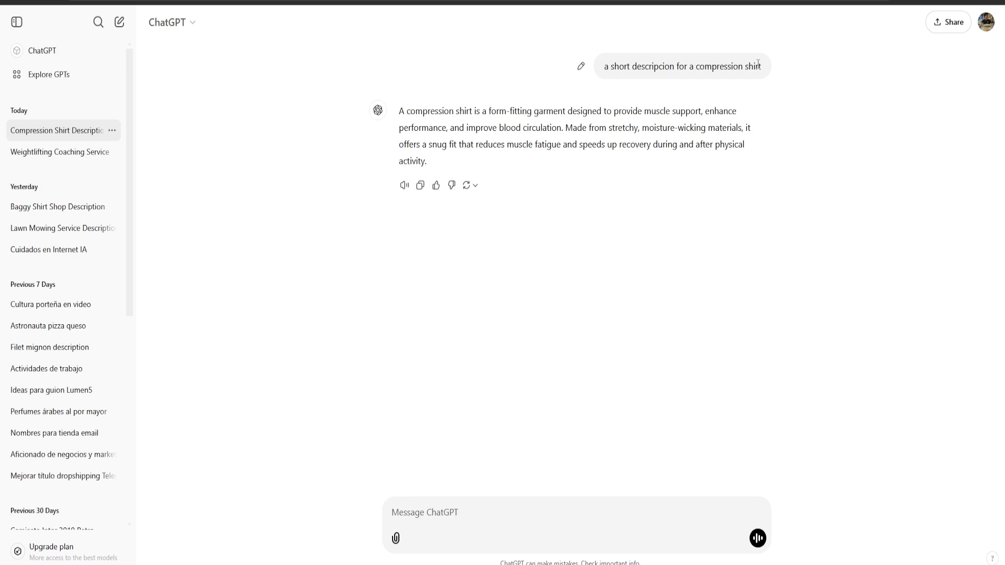
drag(436, 166, 398, 106)
key(ctrl+c)
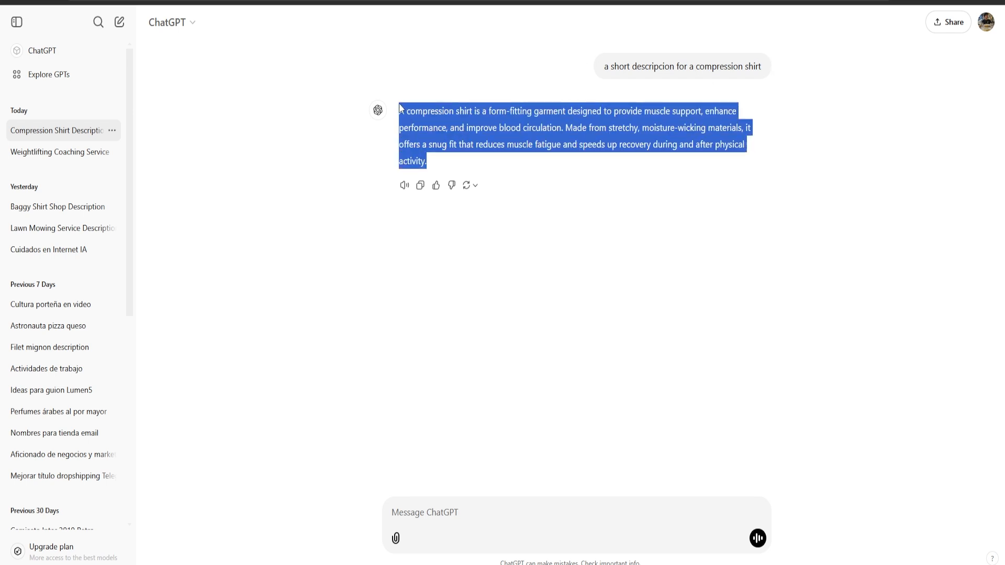
key(ctrl+Tab)
key(ctrl+v)
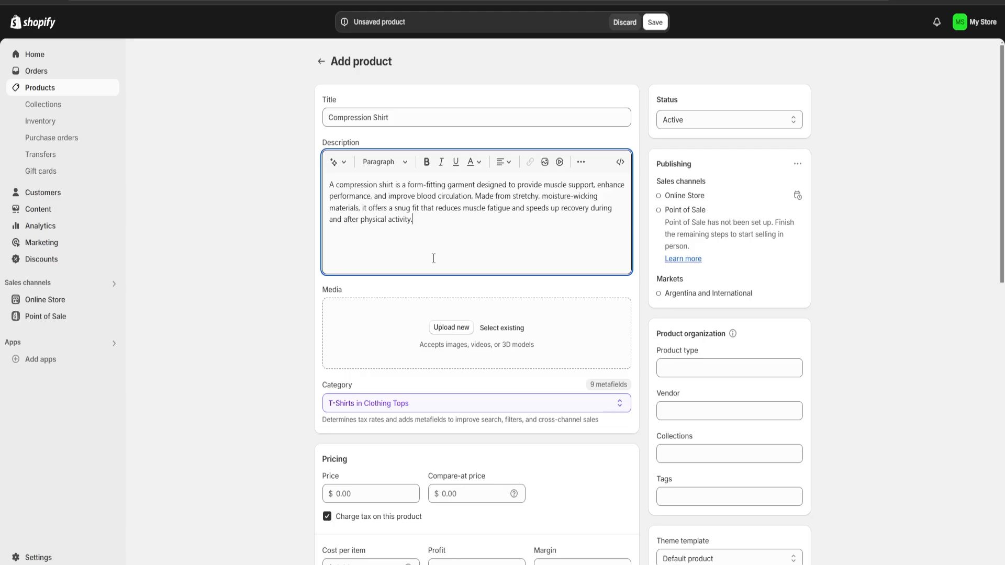
Upload the photo of the black long-sleeve compression shirt from the "imagenes random" folder as the product media.
scroll(434, 256, down, 1)
drag(344, 231, 316, 231)
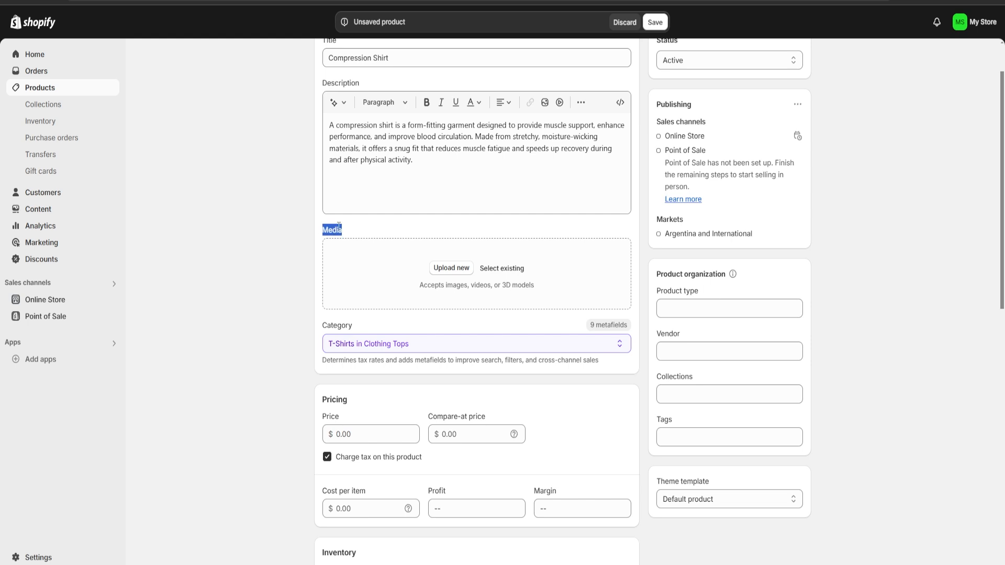
click(358, 233)
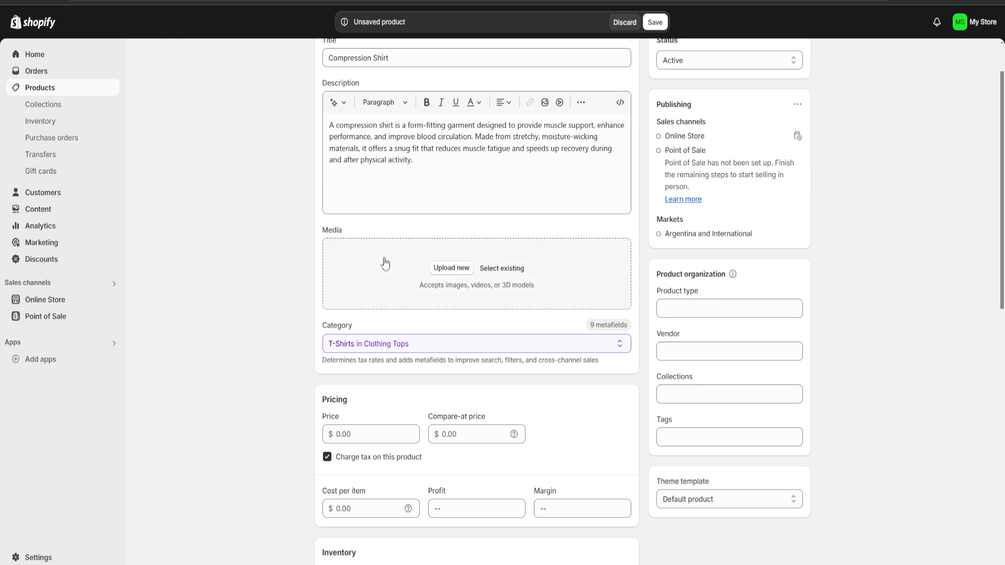
click(439, 269)
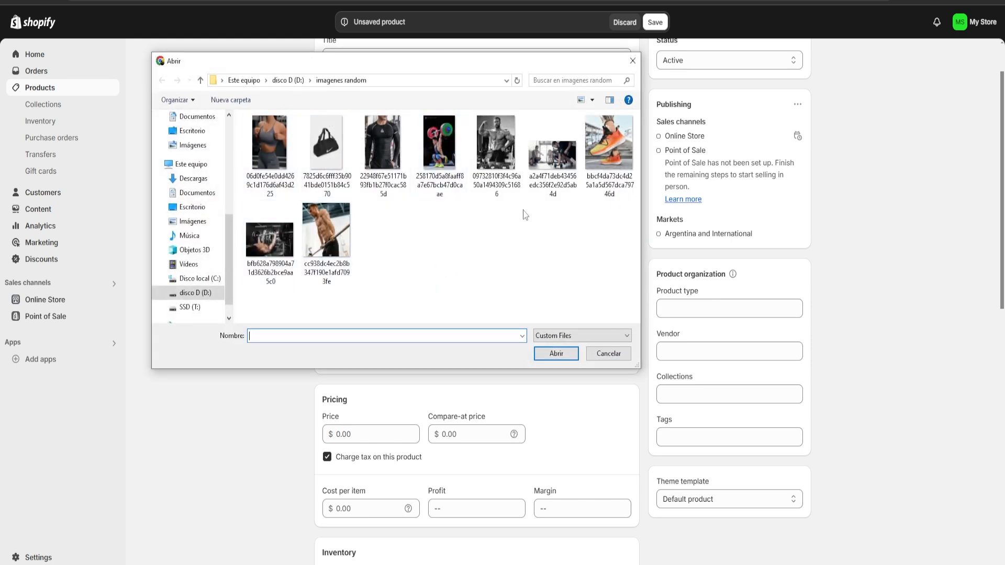
double_click(382, 141)
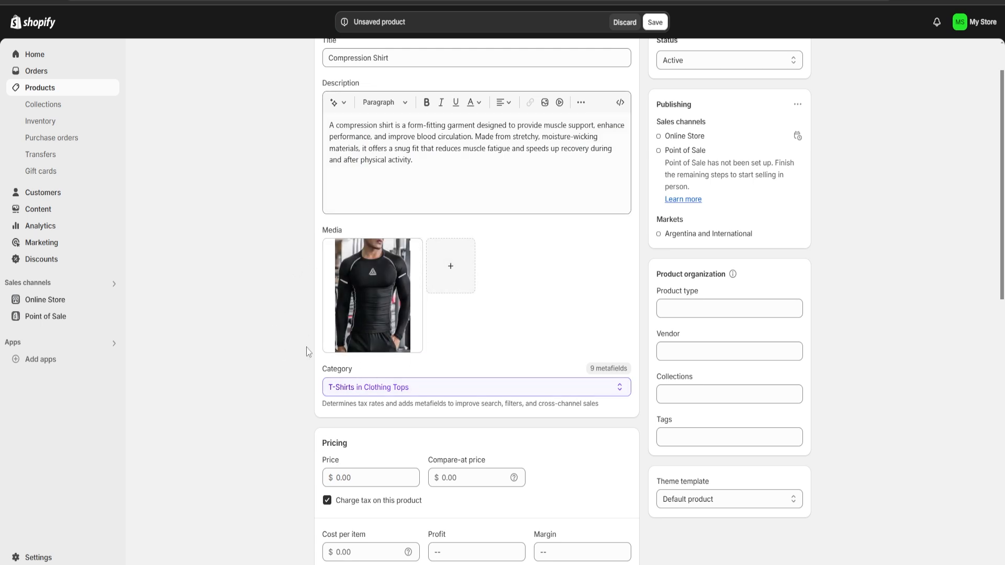
Browse the alternatives to the suggested T-Shirts category within Clothing Tops.
scroll(412, 368, down, 2)
scroll(413, 367, down, 1)
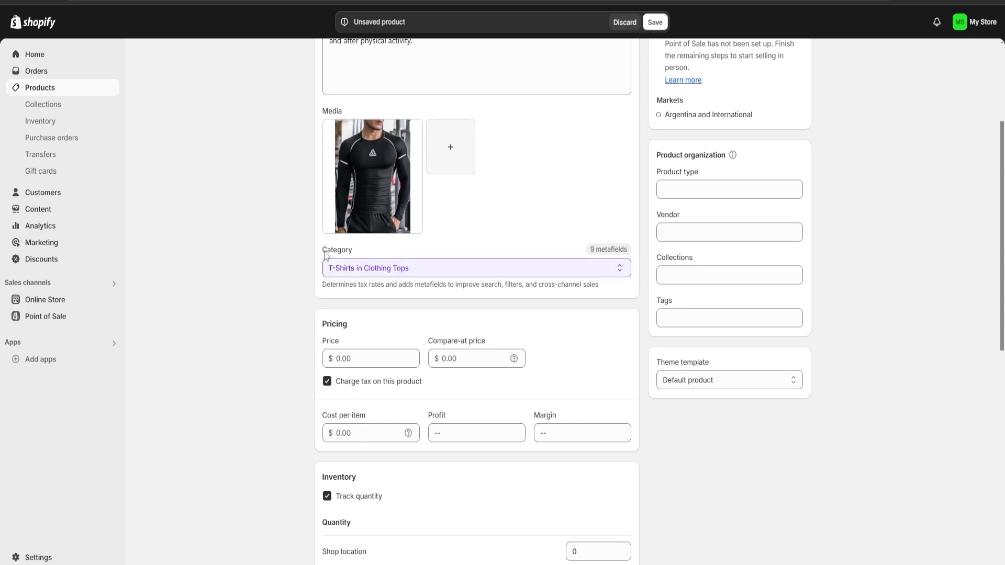
click(411, 266)
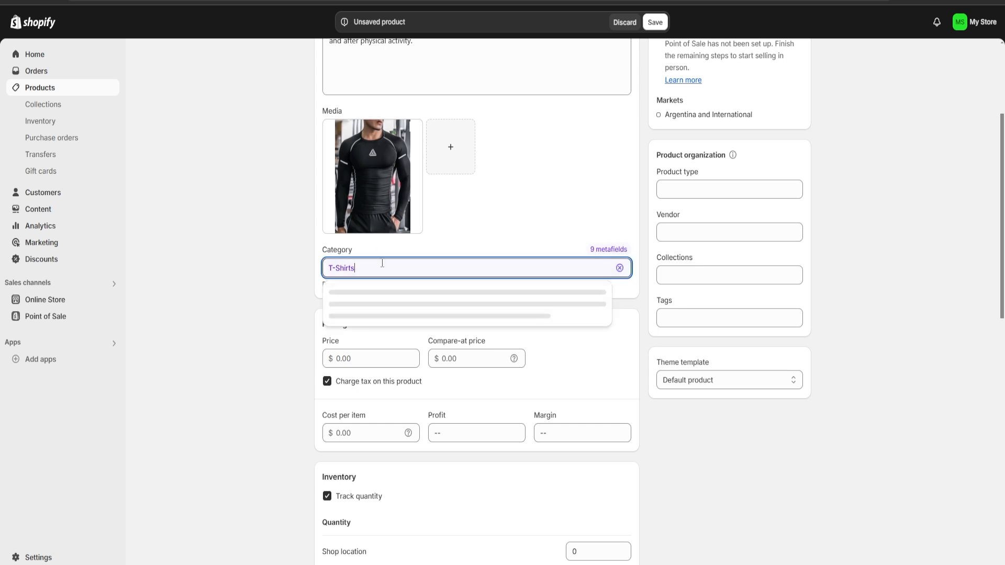
scroll(395, 366, down, 3)
scroll(408, 394, up, 3)
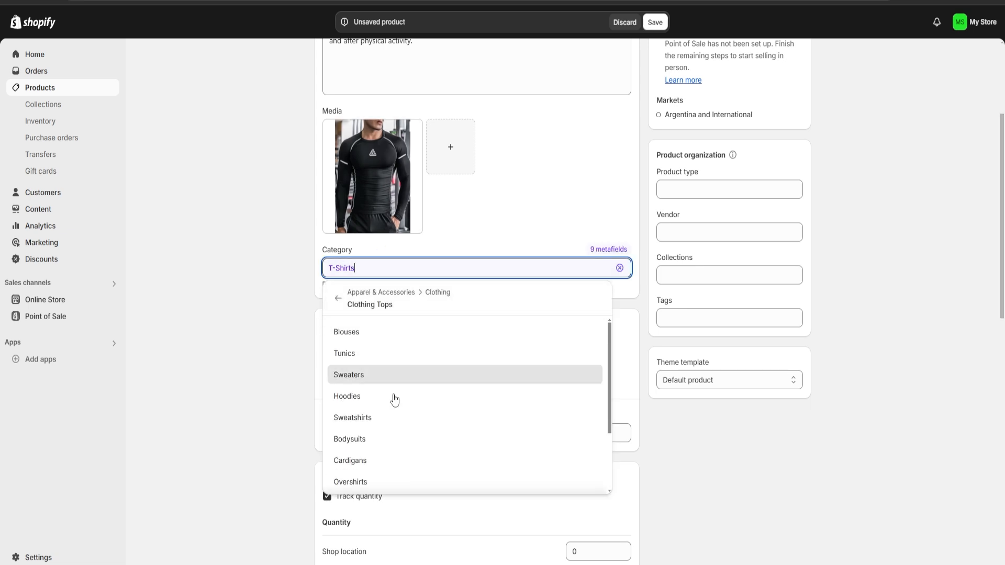
scroll(394, 399, down, 3)
click(641, 346)
Set the product's price to $500.
scroll(627, 335, down, 2)
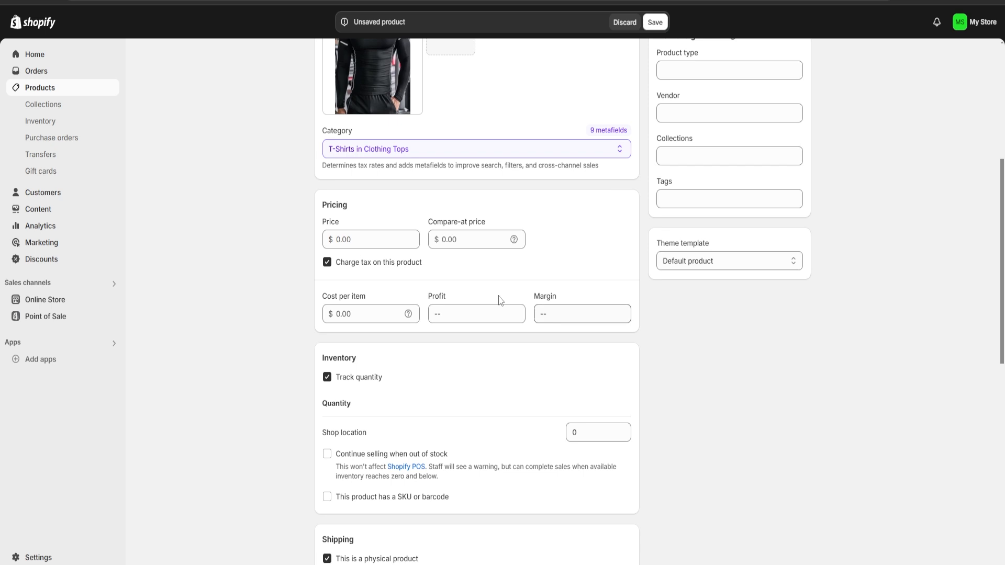
drag(348, 206, 316, 205)
click(367, 211)
click(367, 240)
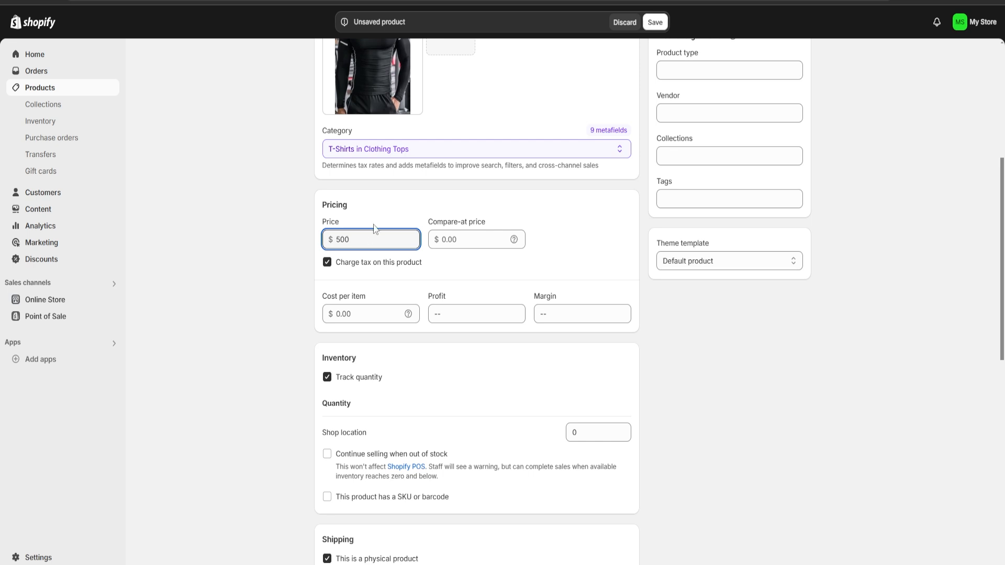
click(386, 203)
Set the cost per item to $400 and check the calculated profit and margin.
click(352, 317)
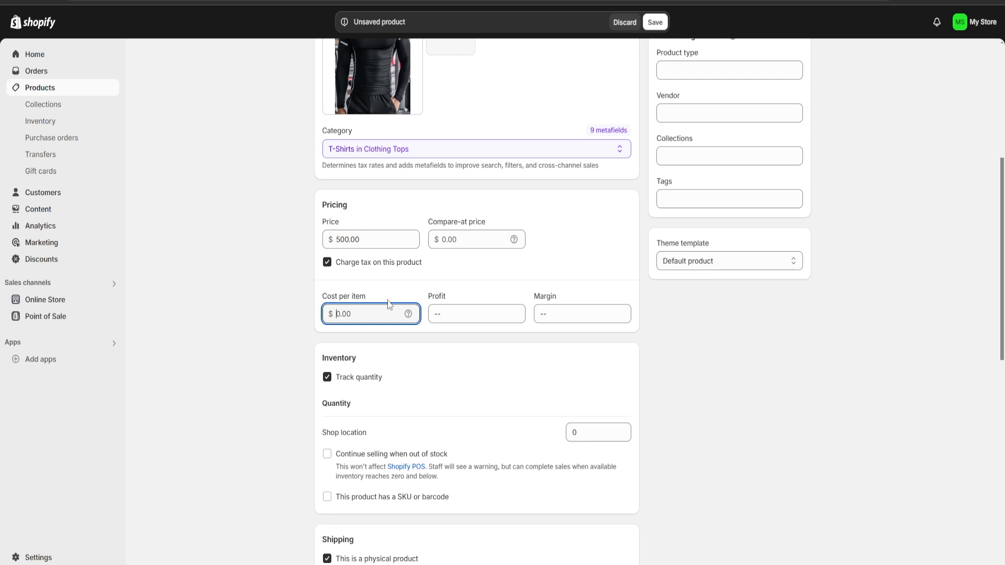
text(400)
click(478, 287)
drag(436, 316, 477, 313)
click(474, 280)
drag(539, 315, 571, 317)
click(570, 262)
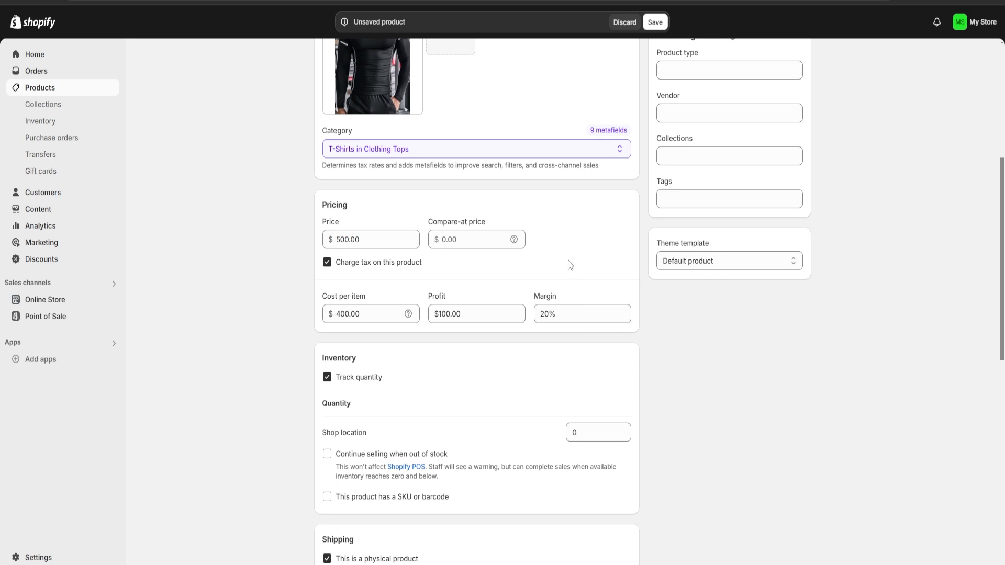
drag(535, 314, 567, 314)
Turn off quantity tracking in the product's inventory settings.
scroll(528, 309, down, 3)
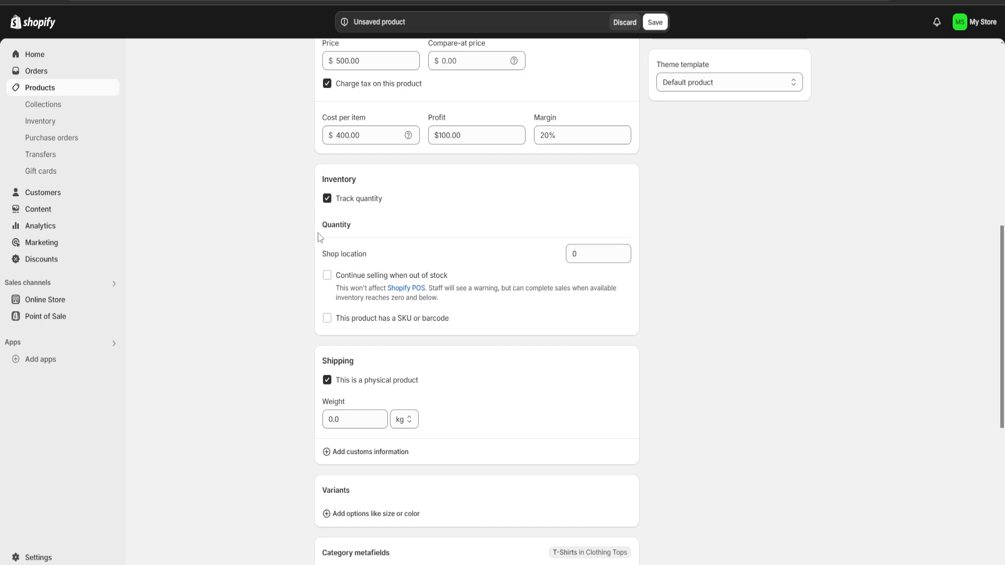
click(327, 199)
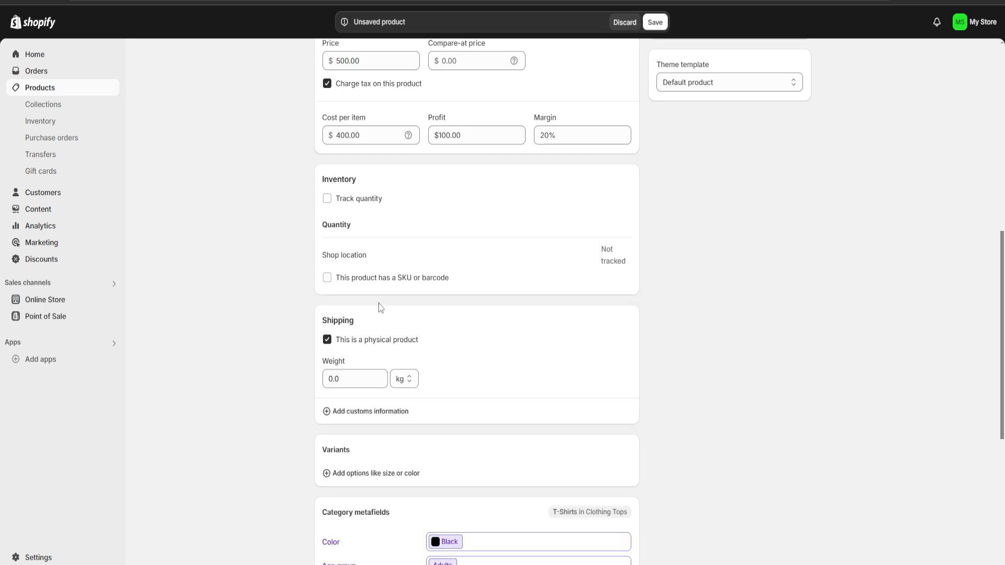
scroll(460, 294, down, 2)
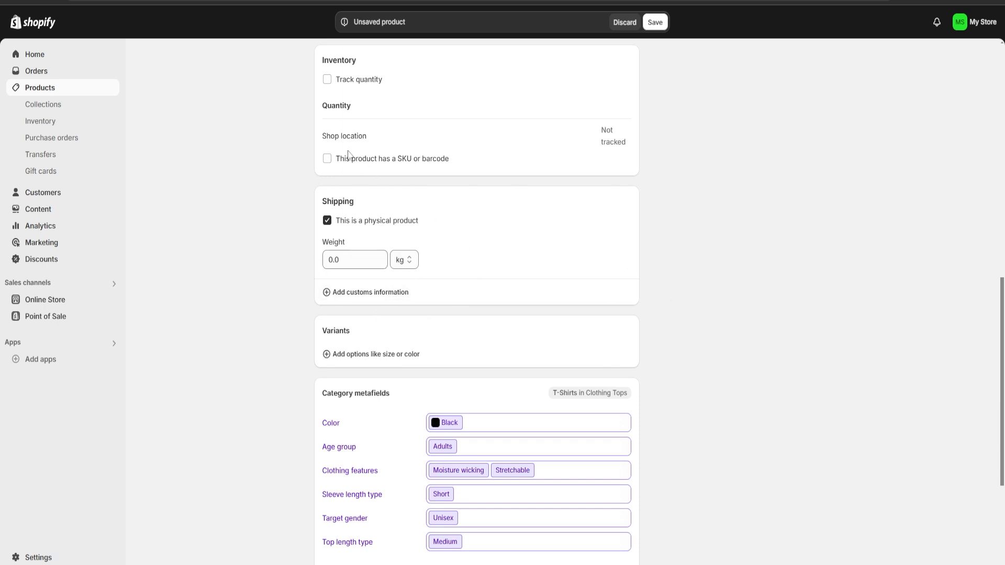
Add a custom variant option named "Colour" to the product.
scroll(372, 246, down, 3)
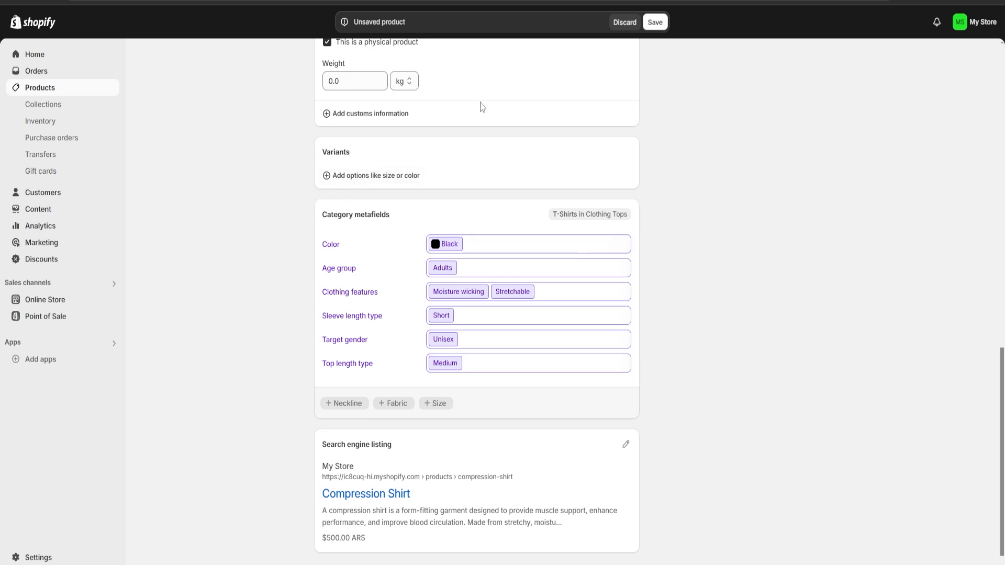
click(338, 178)
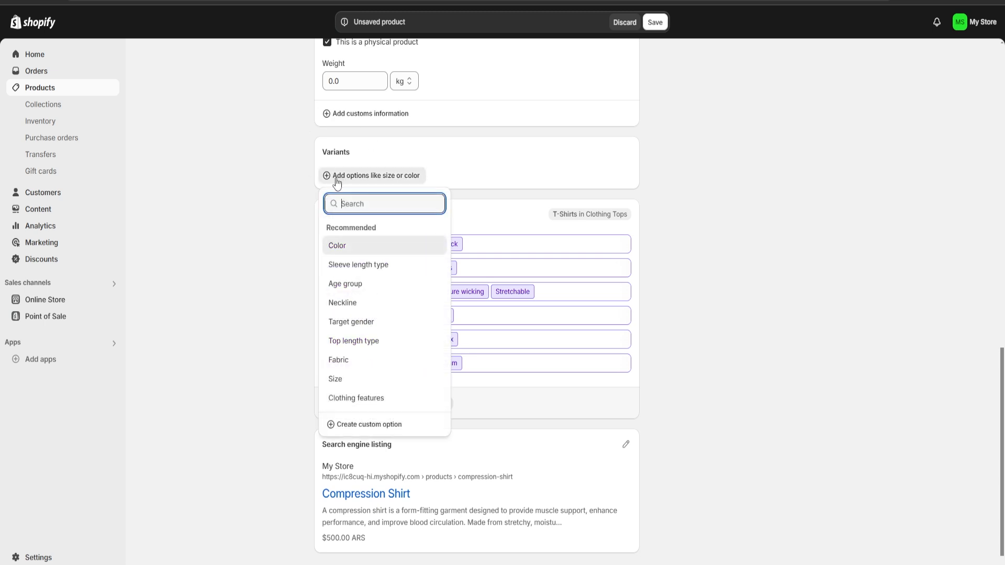
click(351, 432)
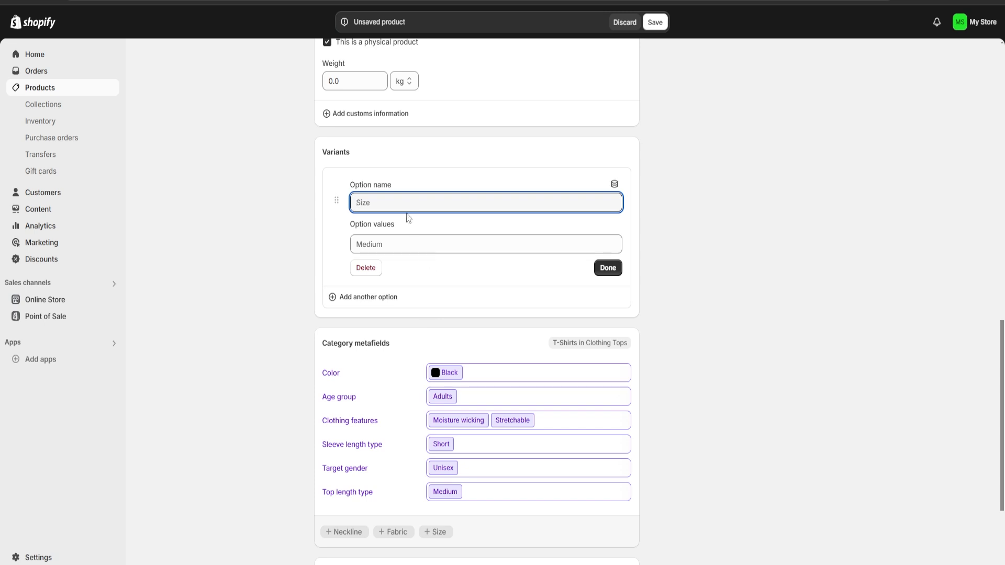
text(Colour)
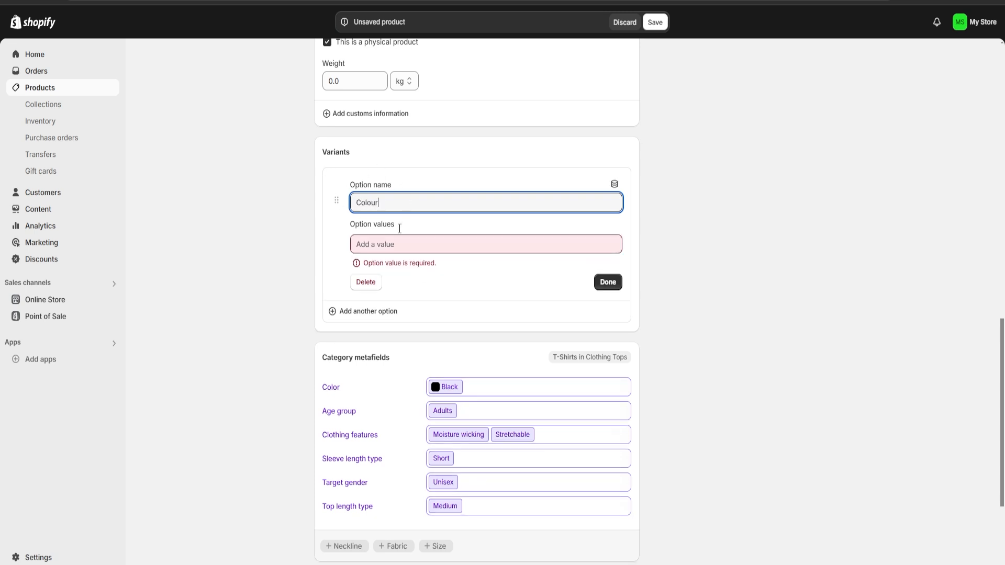
Enter Black, White and Red as the values of the Colour option.
click(376, 244)
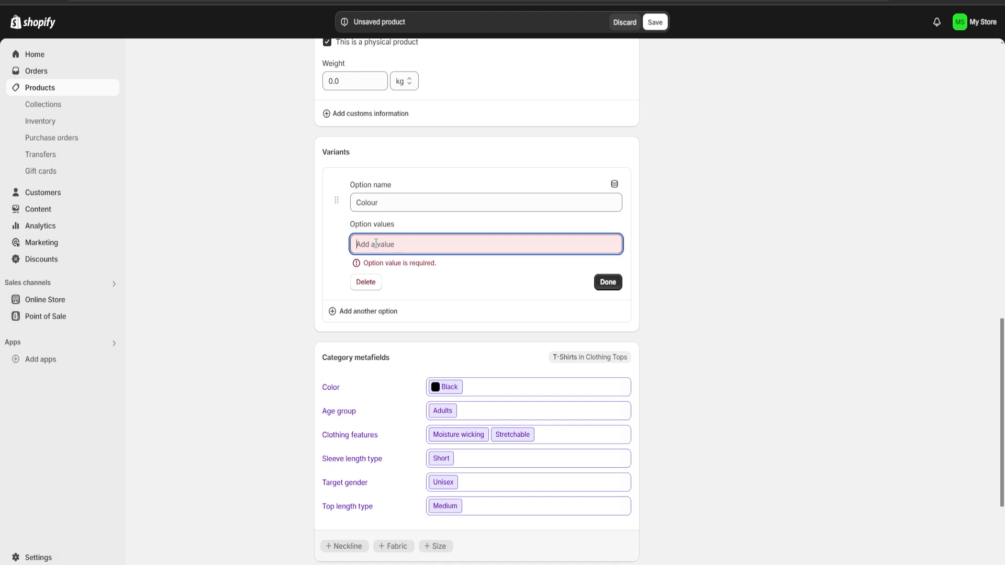
text(Black)
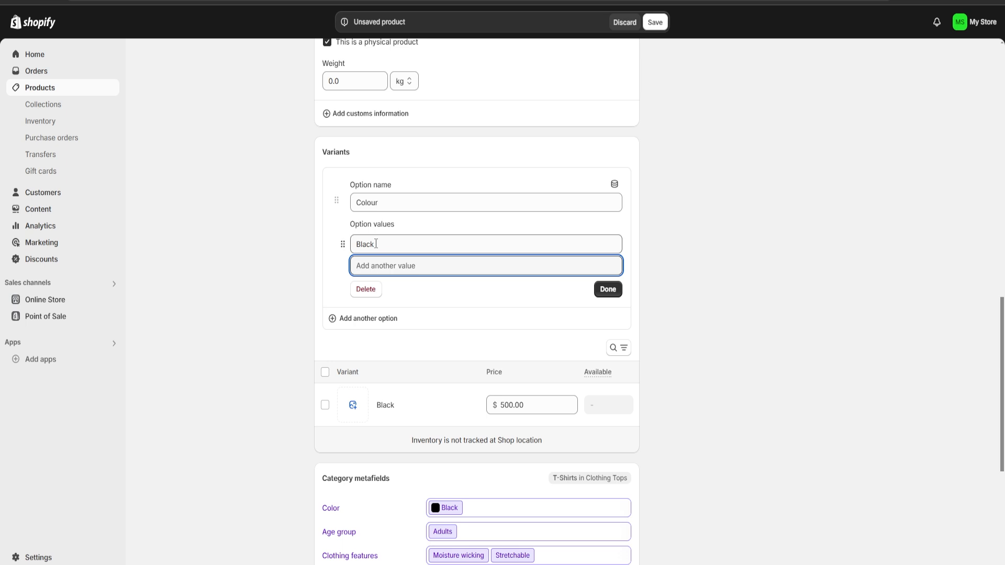
text(White)
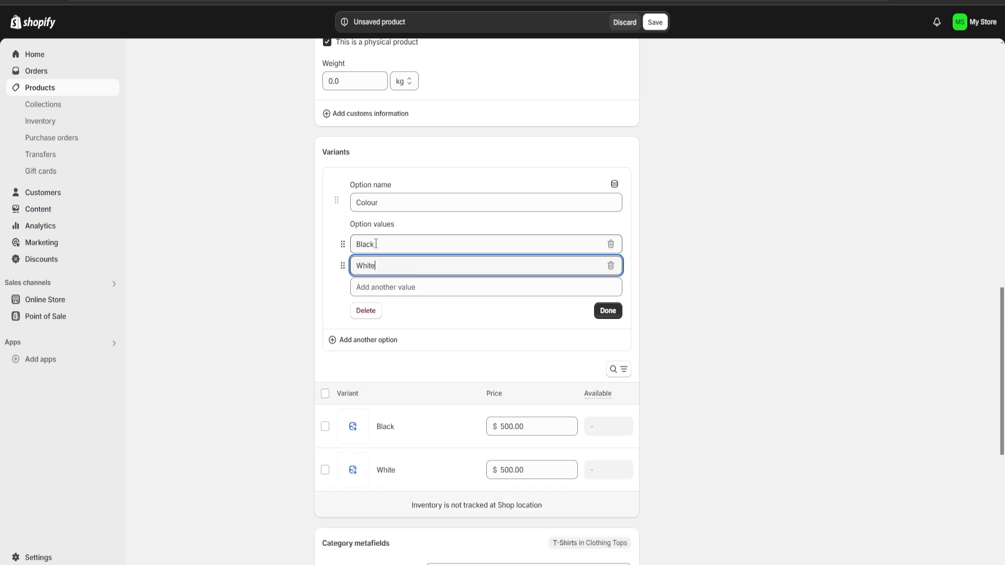
key(Return)
text(Red)
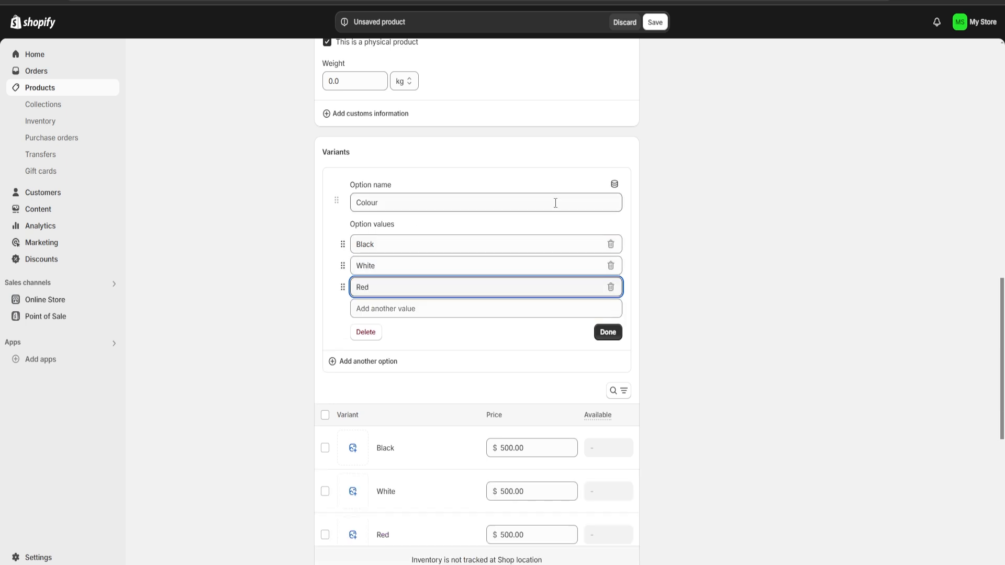
click(708, 284)
scroll(531, 339, down, 5)
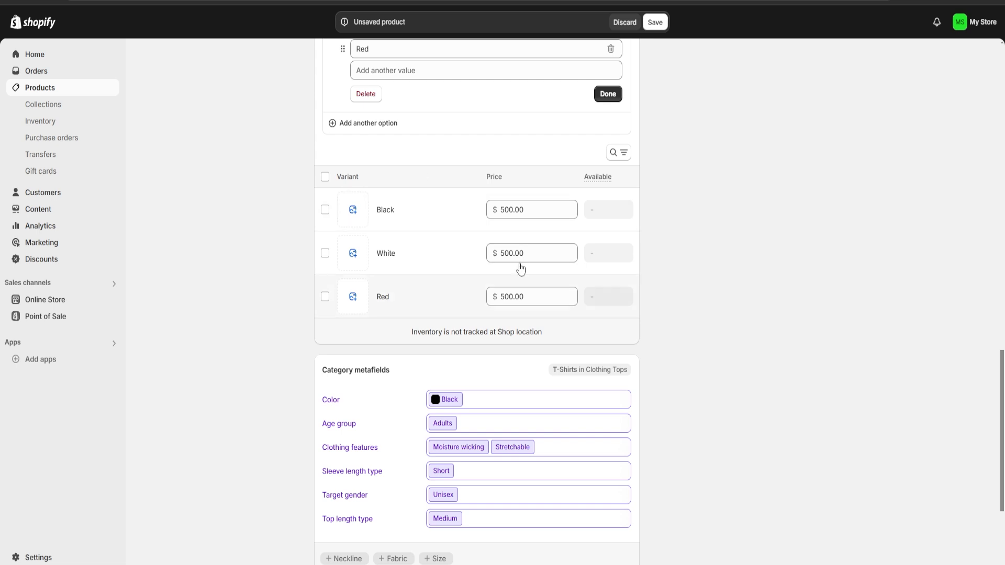
Finish the Colour option, set the Black variant's price to $600, and save the product.
click(605, 96)
scroll(463, 278, up, 2)
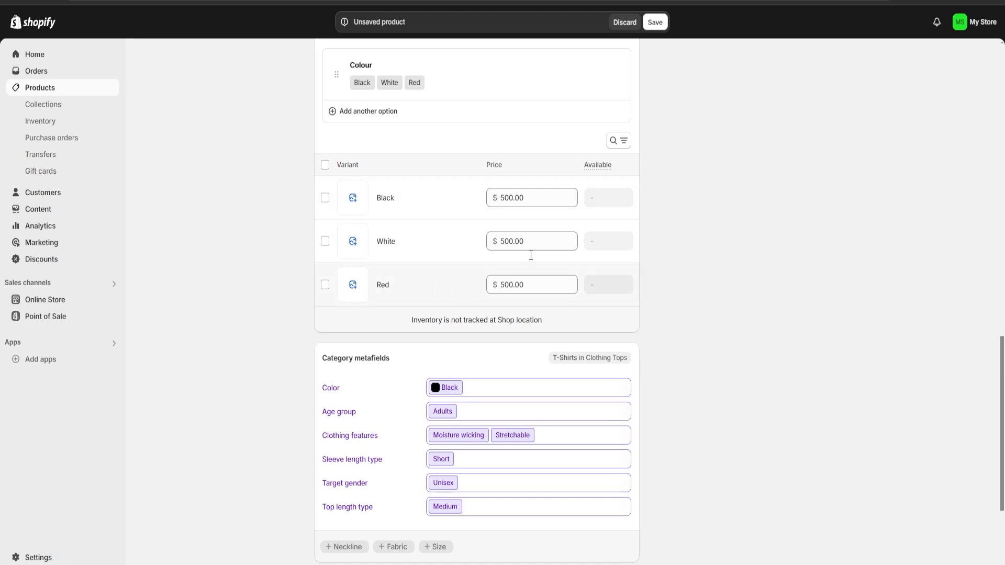
click(486, 196)
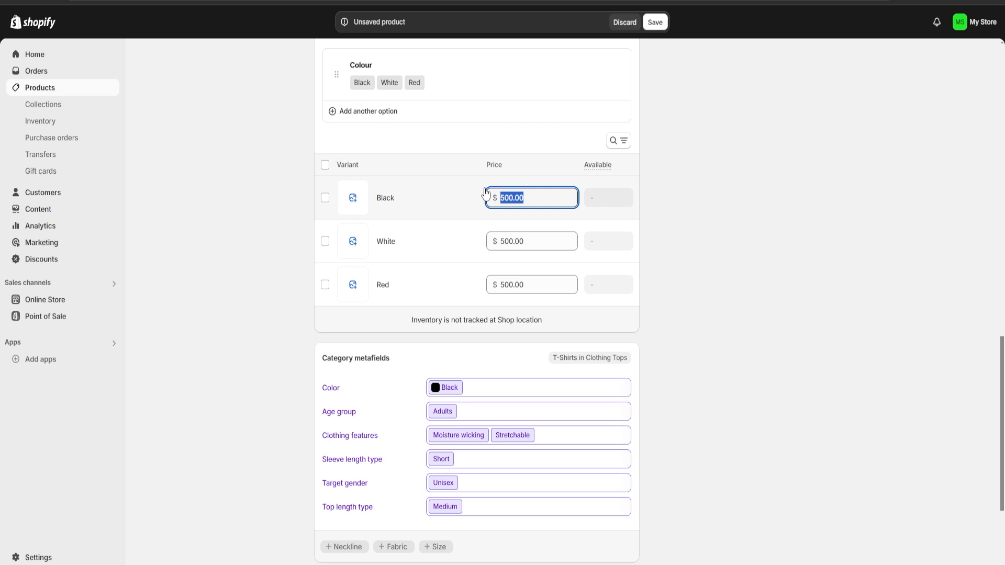
text(600)
key(ctrl+s)
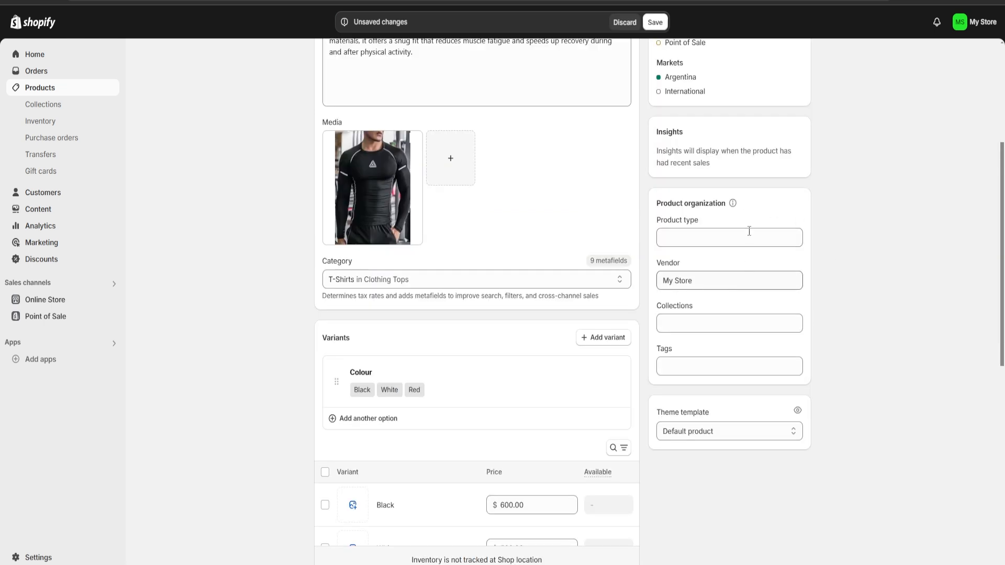
Add the product to the Home page collection in its product organization details.
click(698, 235)
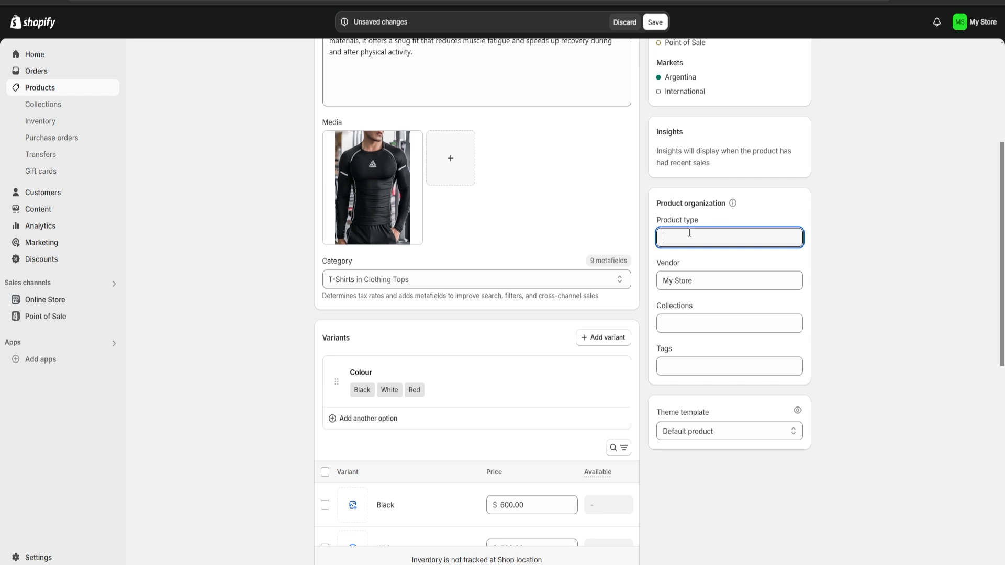
click(715, 280)
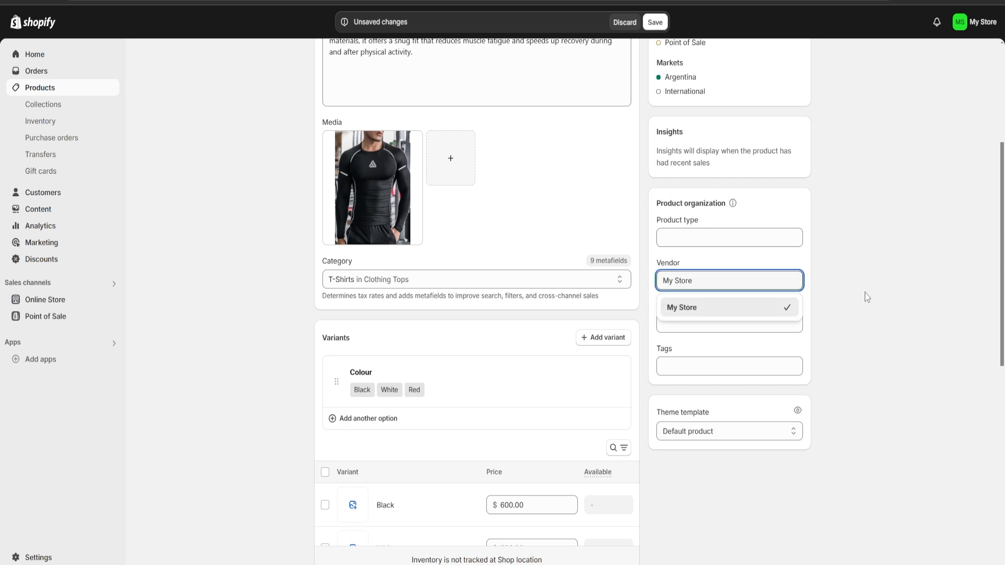
click(889, 285)
click(690, 323)
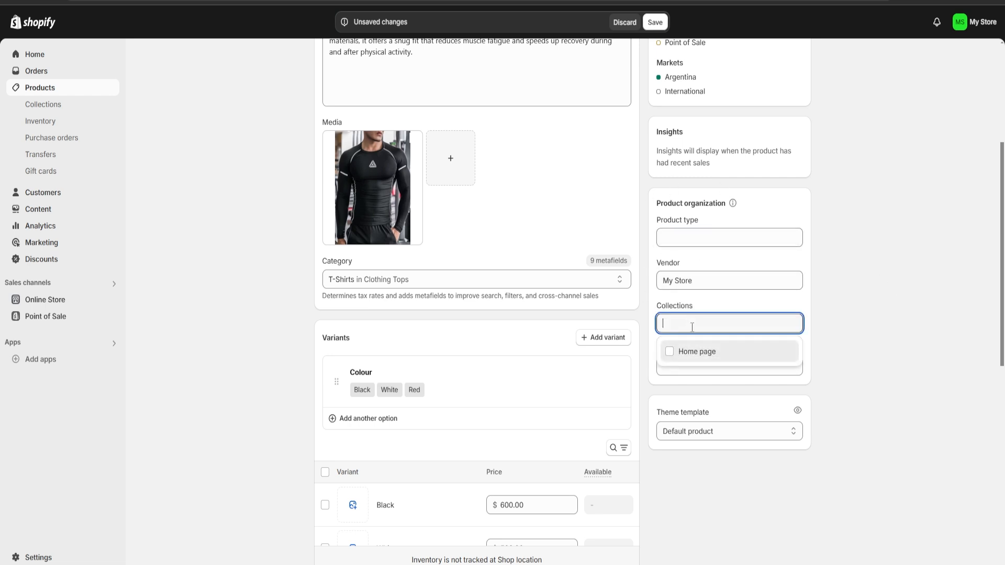
click(675, 358)
click(853, 354)
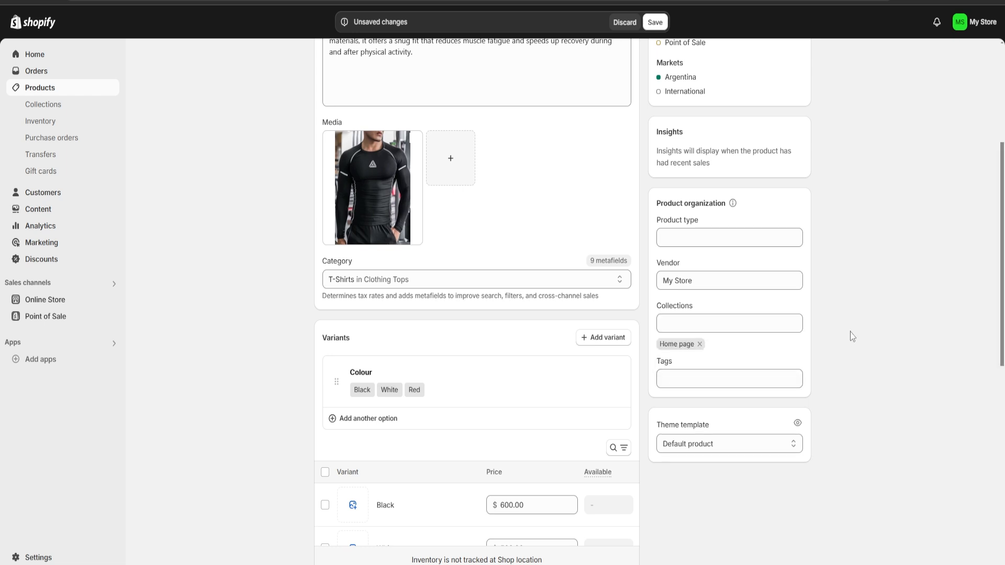
Add the tags Gym and Clothing to the product.
click(697, 381)
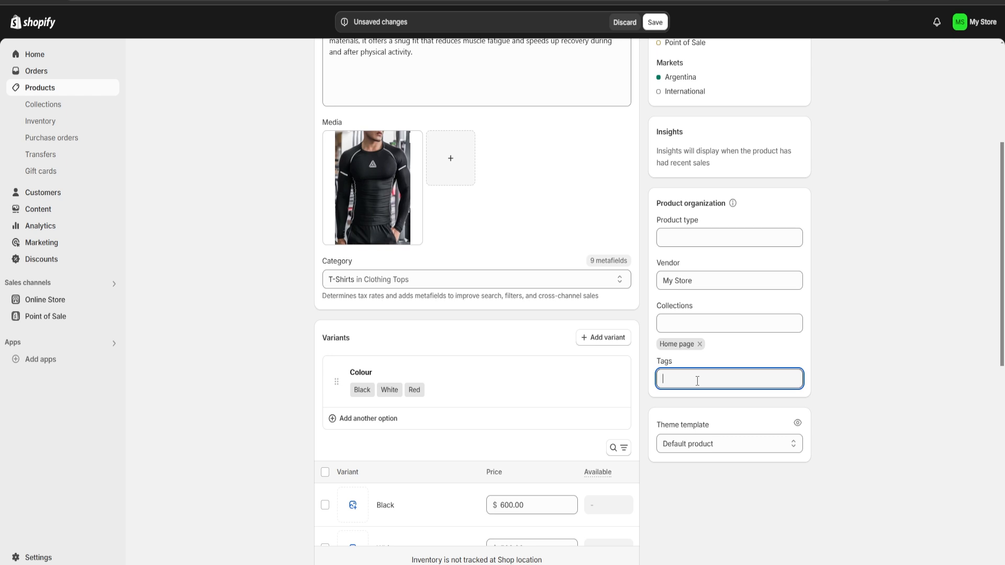
text(Gym)
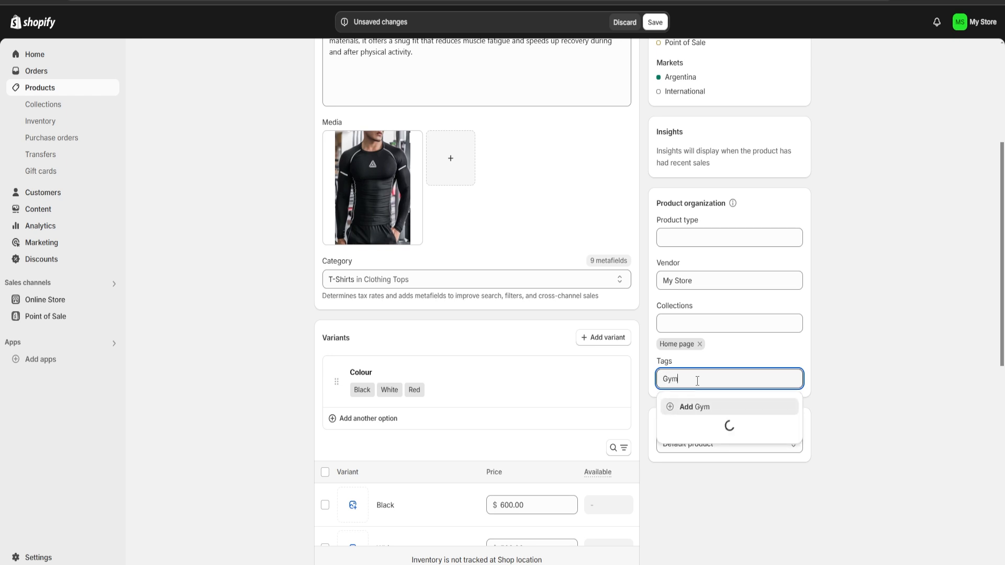
key(Return)
text(Clothin)
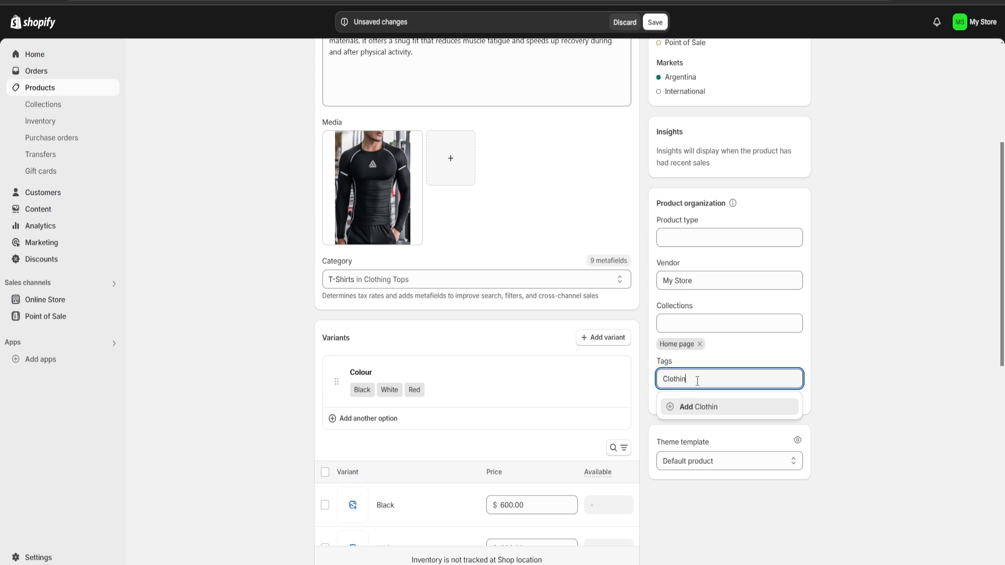
text(g)
key(Return)
click(862, 331)
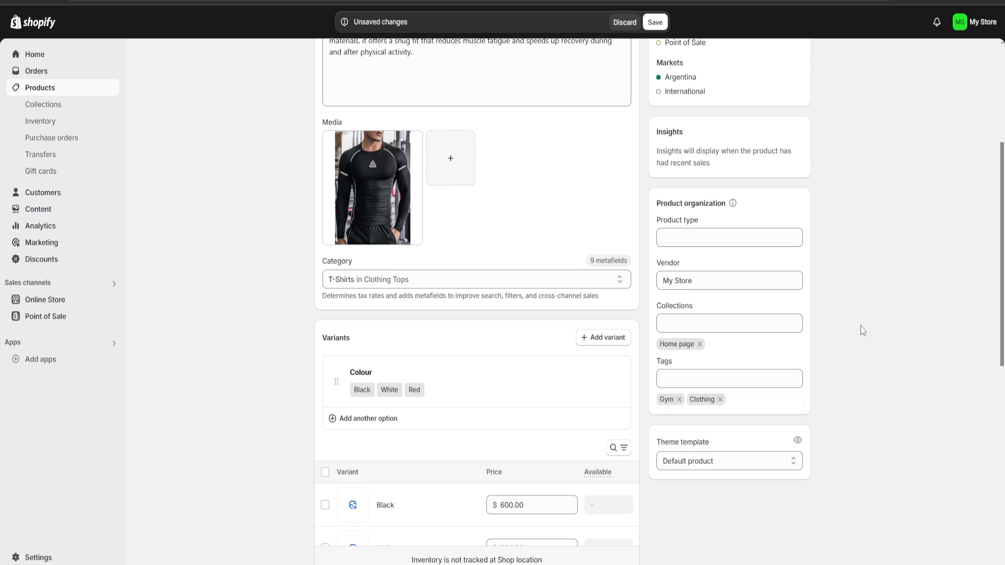
Save the Compression Shirt's changes and return to the product list.
scroll(862, 331, up, 5)
scroll(827, 329, down, 12)
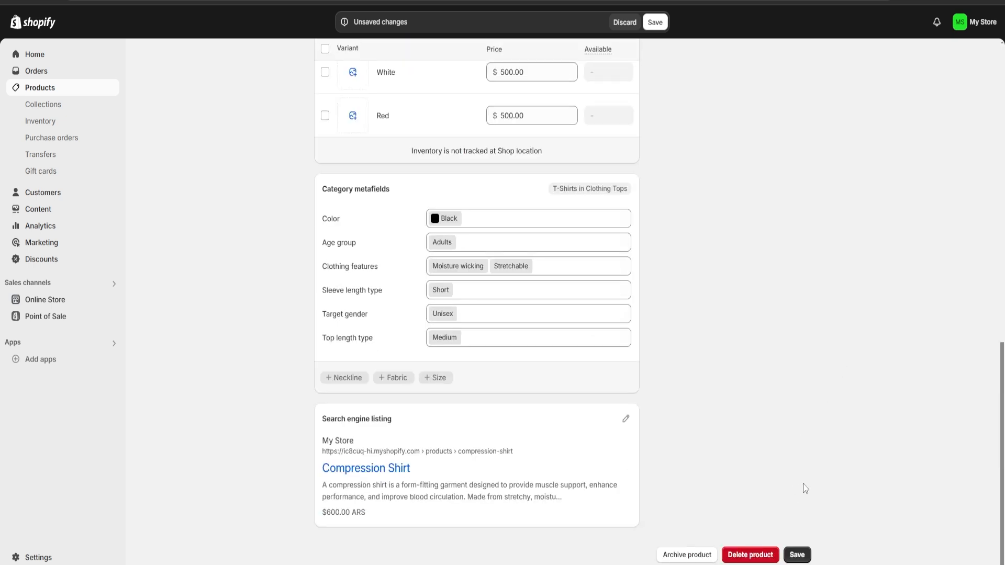
click(796, 554)
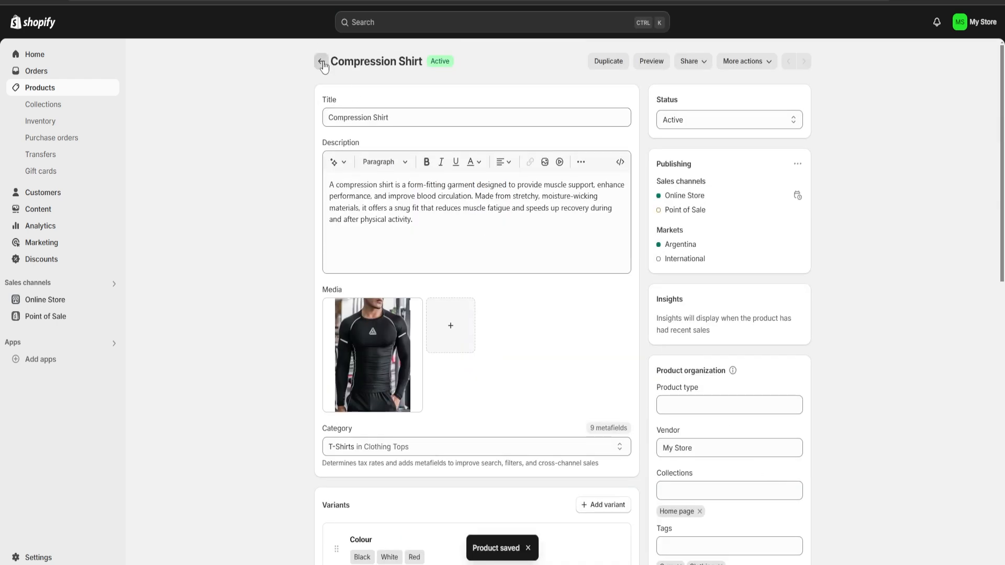
click(321, 63)
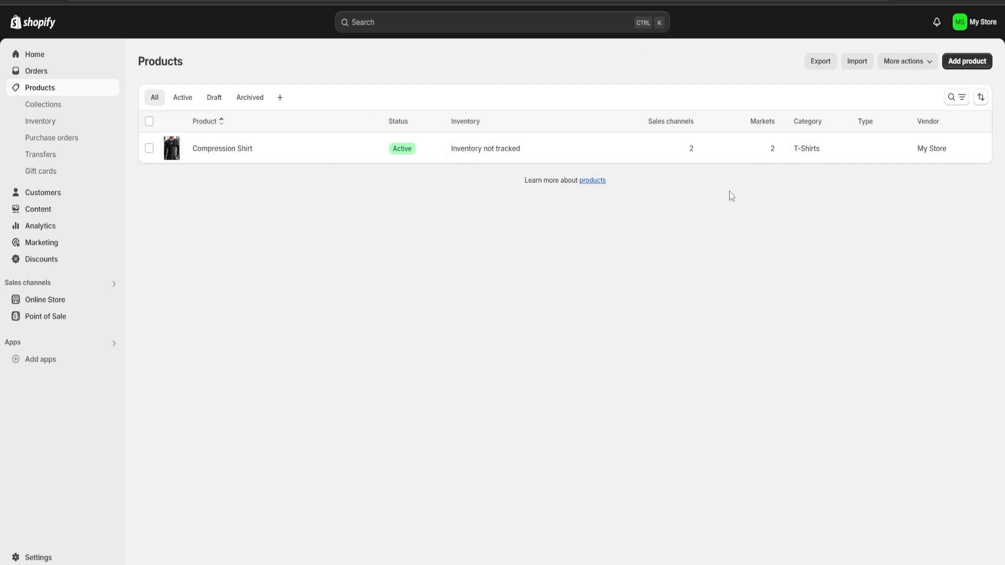
Open a blank form for adding another product and look through its fields.
click(968, 63)
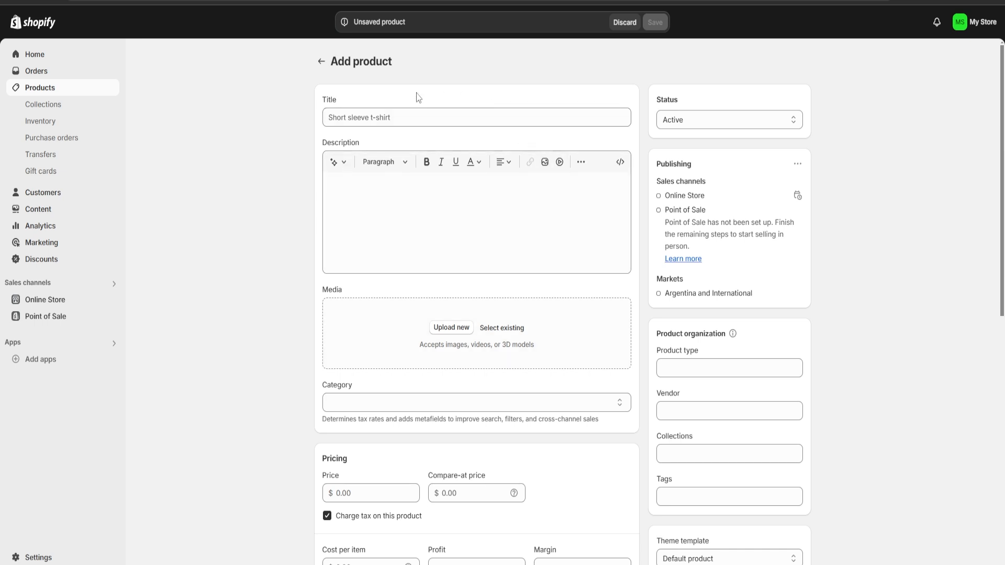
scroll(370, 186, down, 5)
scroll(369, 186, up, 5)
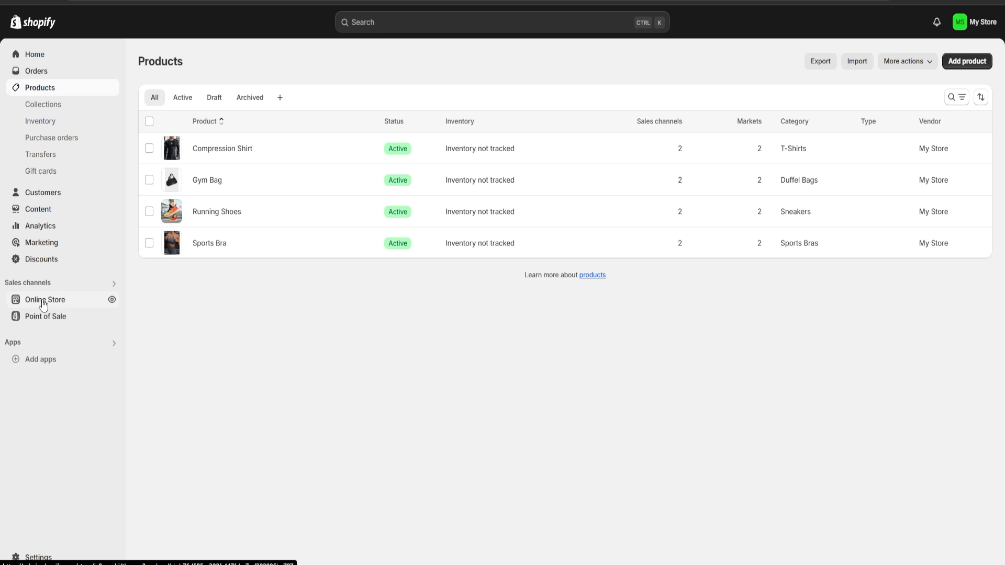
Open the online store's themes and look through the popular free themes.
click(43, 302)
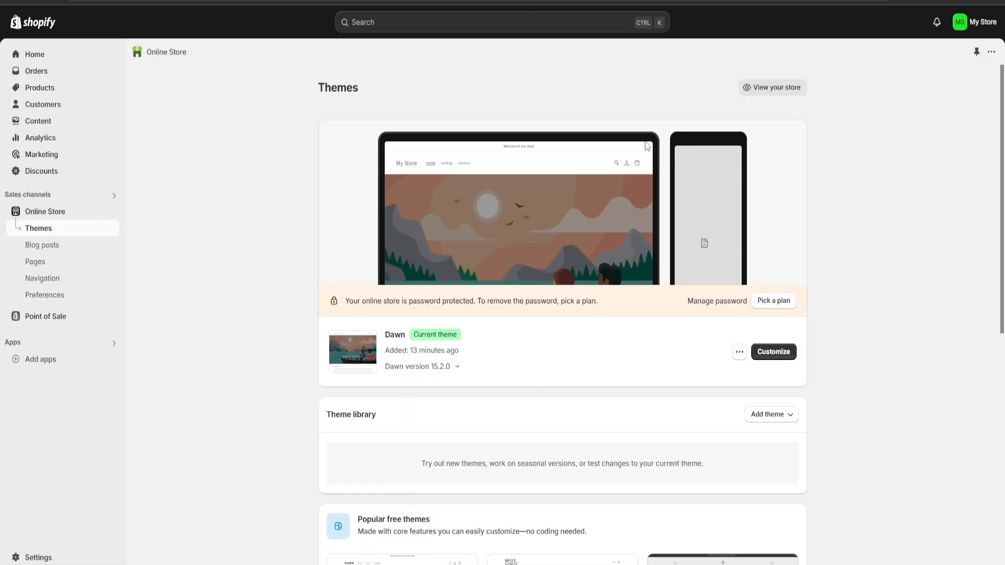
drag(297, 81, 406, 88)
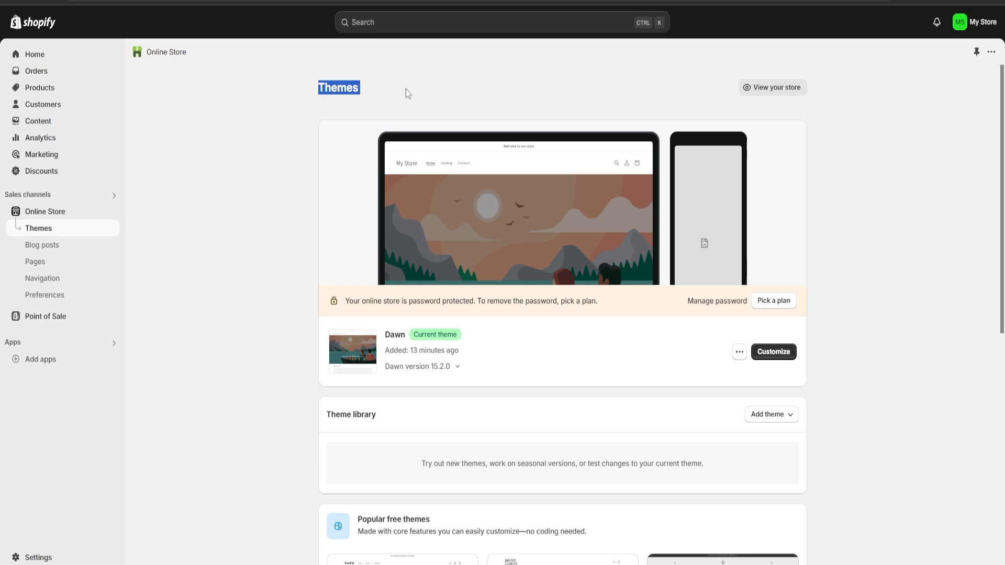
click(406, 89)
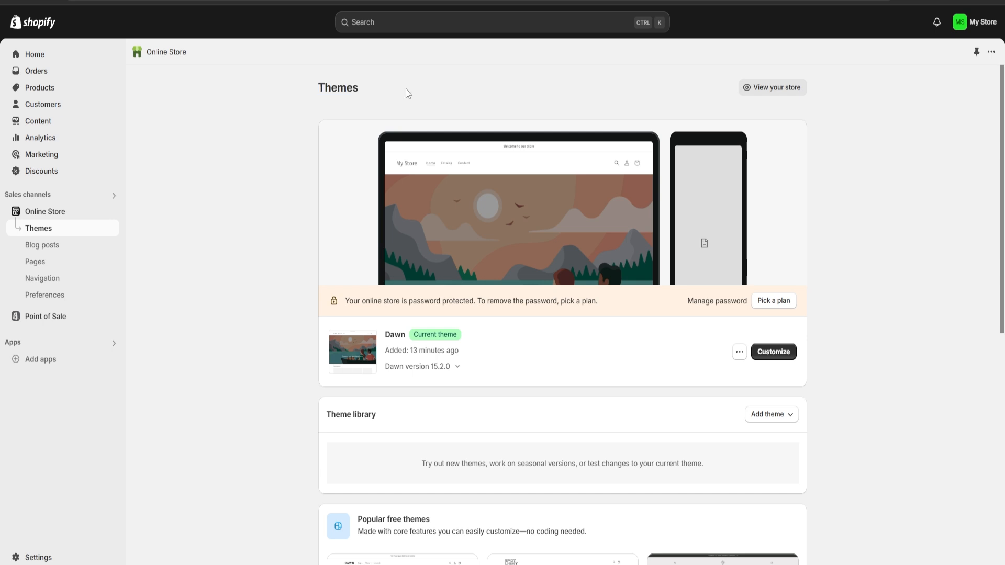
double_click(367, 99)
scroll(688, 196, down, 8)
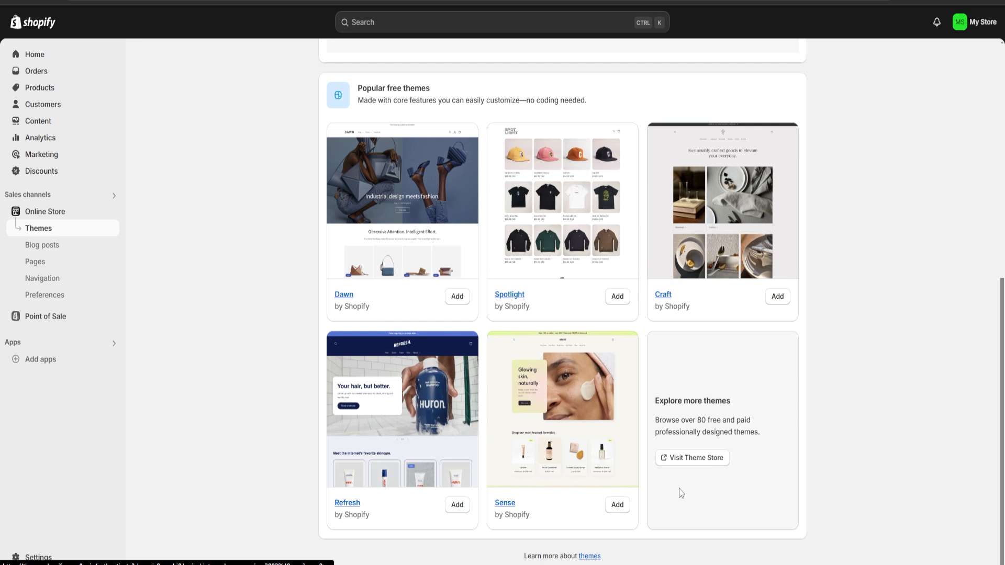
Visit the Theme Store and browse the full catalogue of themes.
click(686, 459)
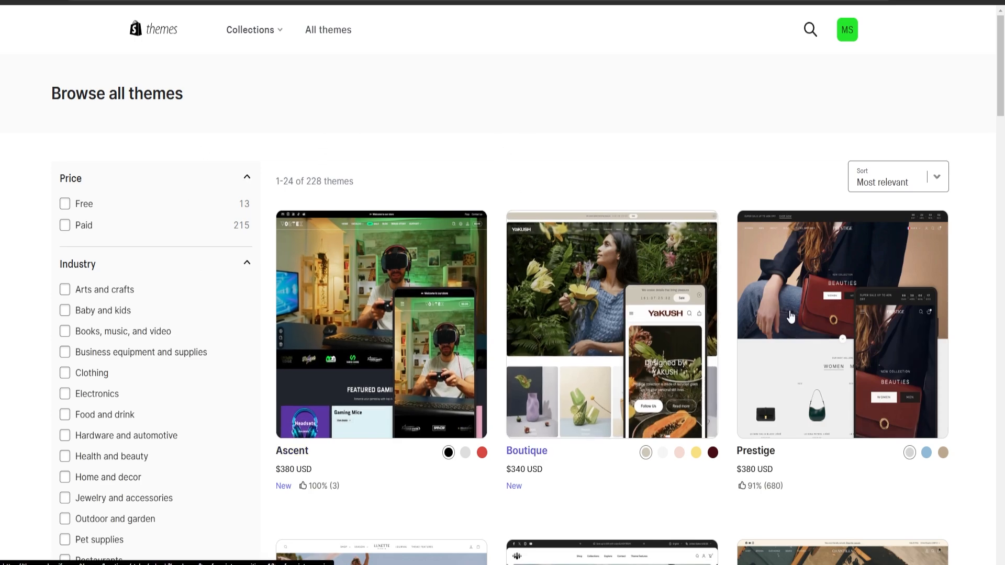
scroll(418, 444, down, 5)
scroll(418, 443, down, 13)
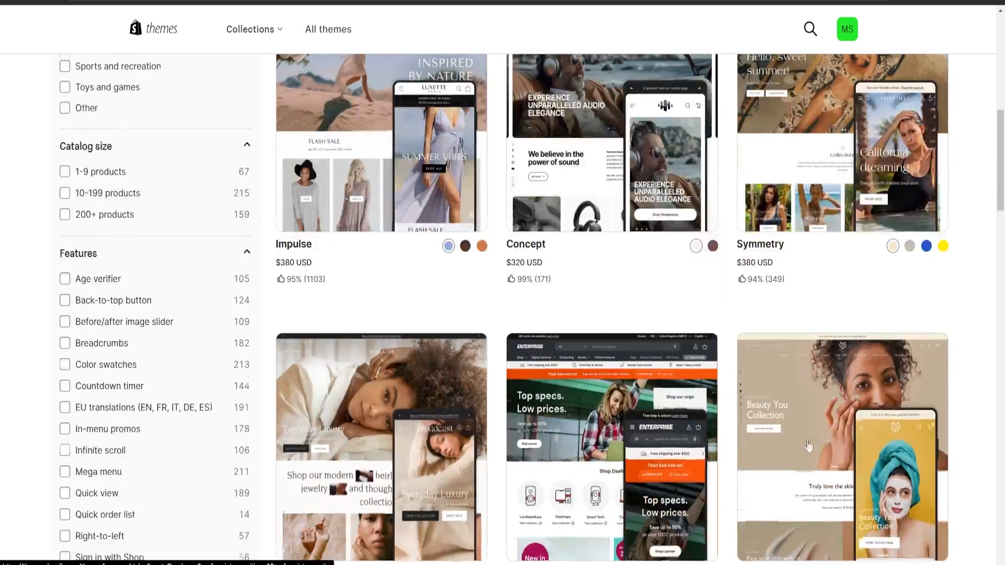
scroll(372, 390, down, 13)
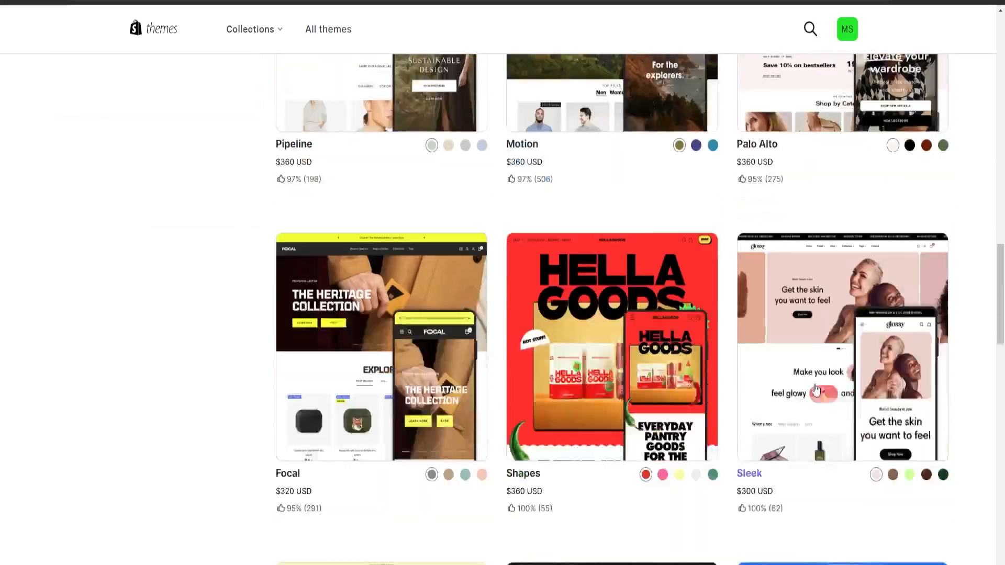
scroll(326, 370, up, 20)
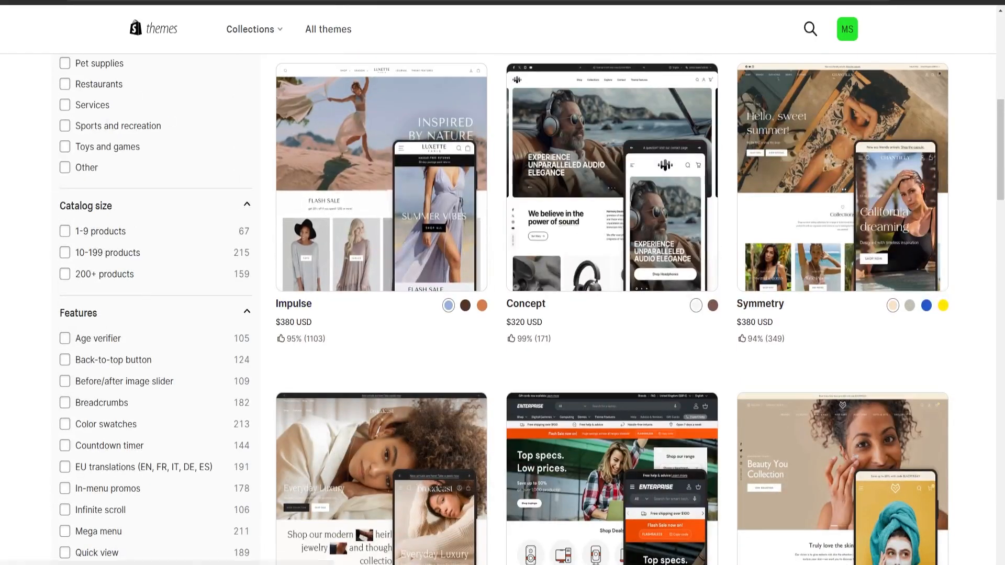
Return to the store's Themes page and open the current Dawn theme for customization.
click(335, 2)
scroll(550, 330, up, 6)
scroll(565, 329, up, 2)
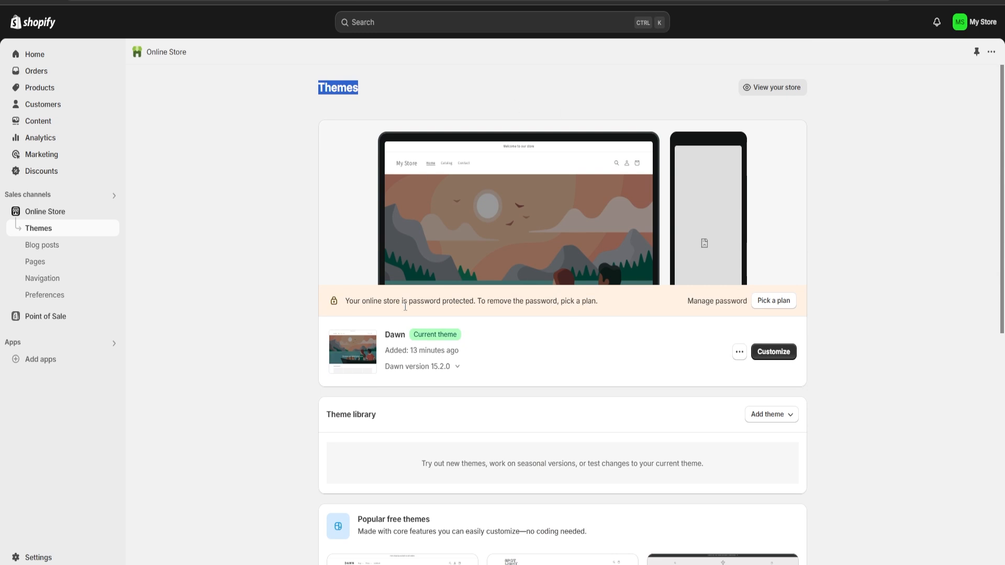
click(781, 356)
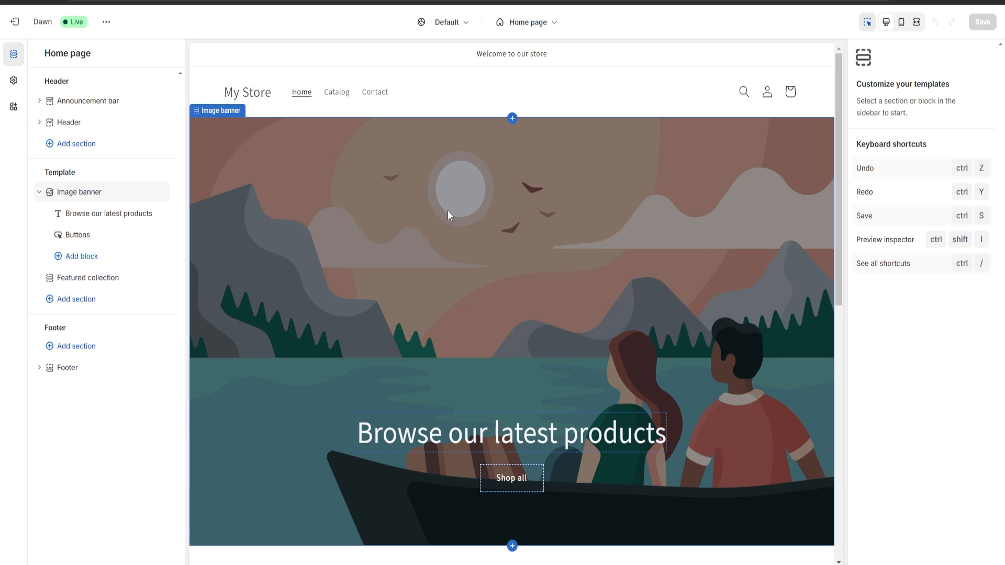
scroll(447, 210, down, 1)
scroll(469, 219, up, 1)
Upload the ed058cf388a8e019ef3ab62c945933a8 JPG and set it as the first image of the home page's image banner.
click(476, 275)
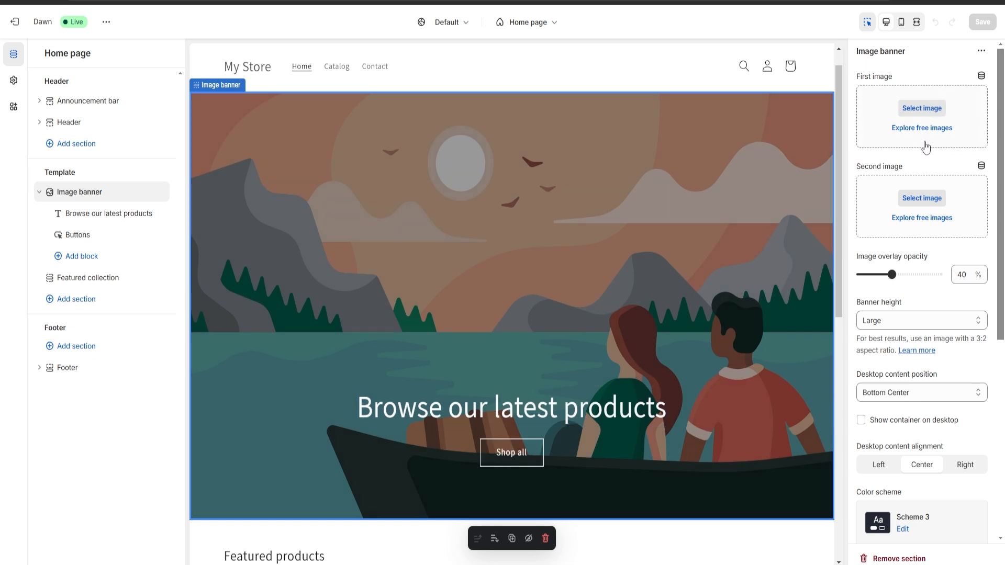
scroll(1003, 128, down, 7)
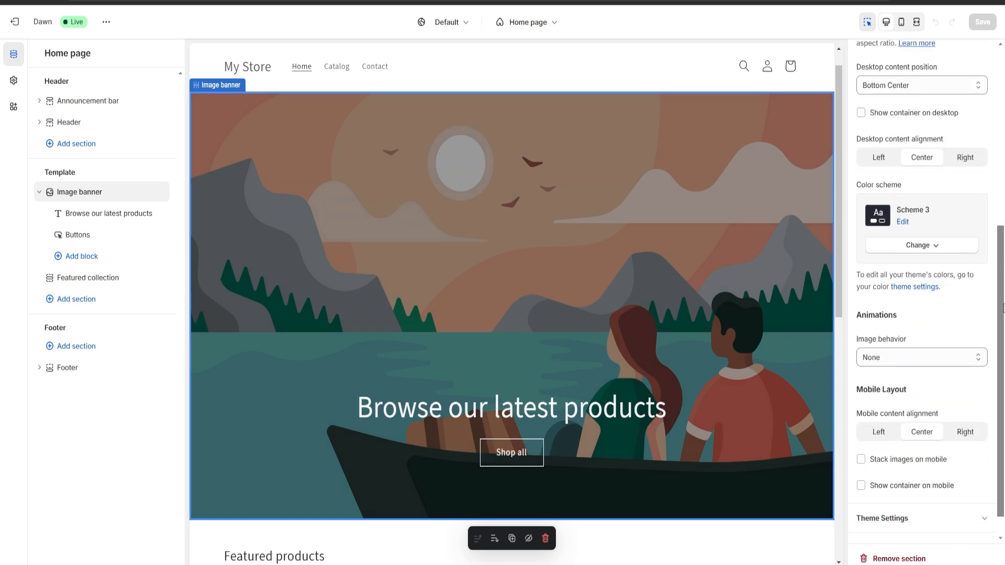
scroll(1003, 104, up, 7)
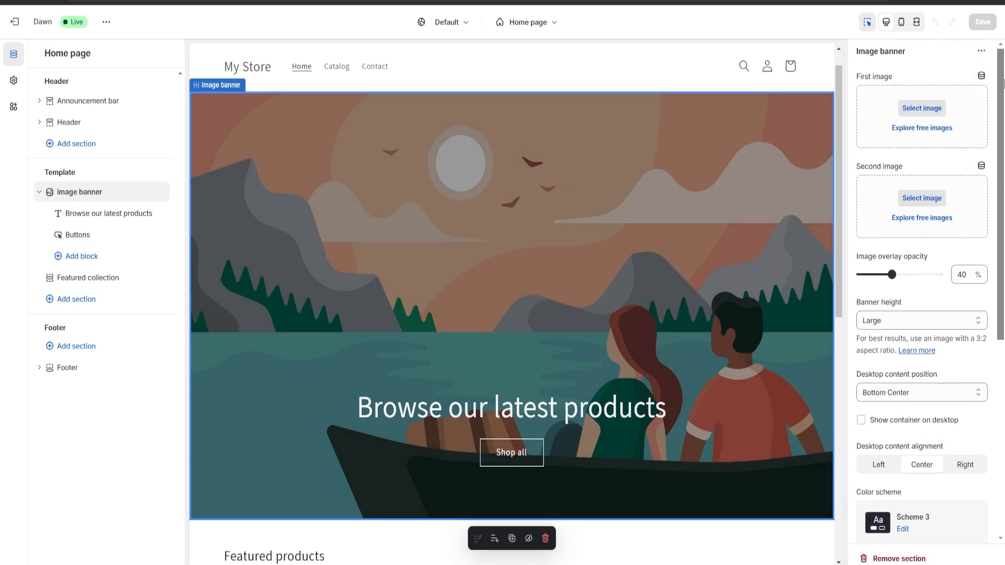
scroll(1003, 89, down, 3)
scroll(1003, 89, up, 3)
click(918, 112)
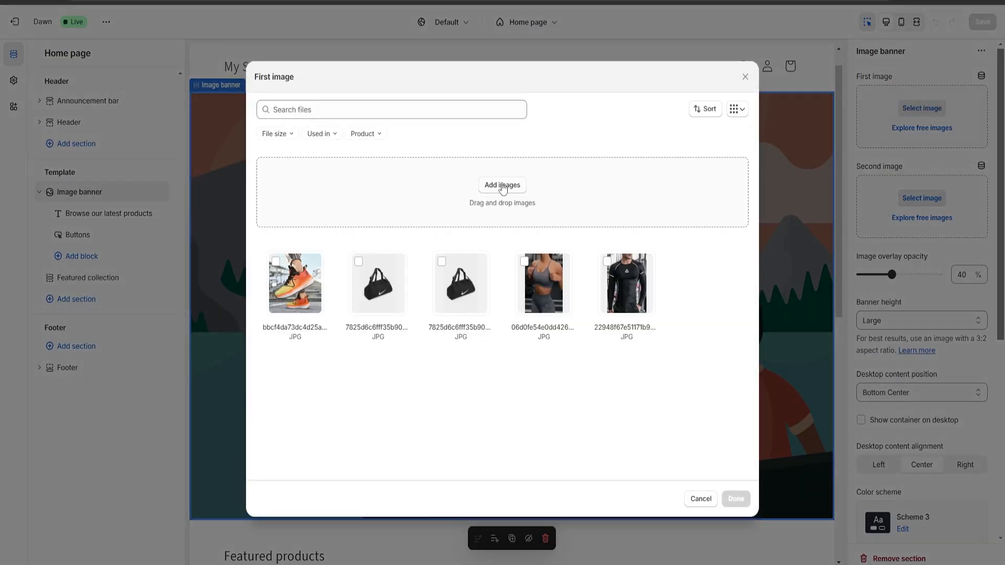
click(500, 186)
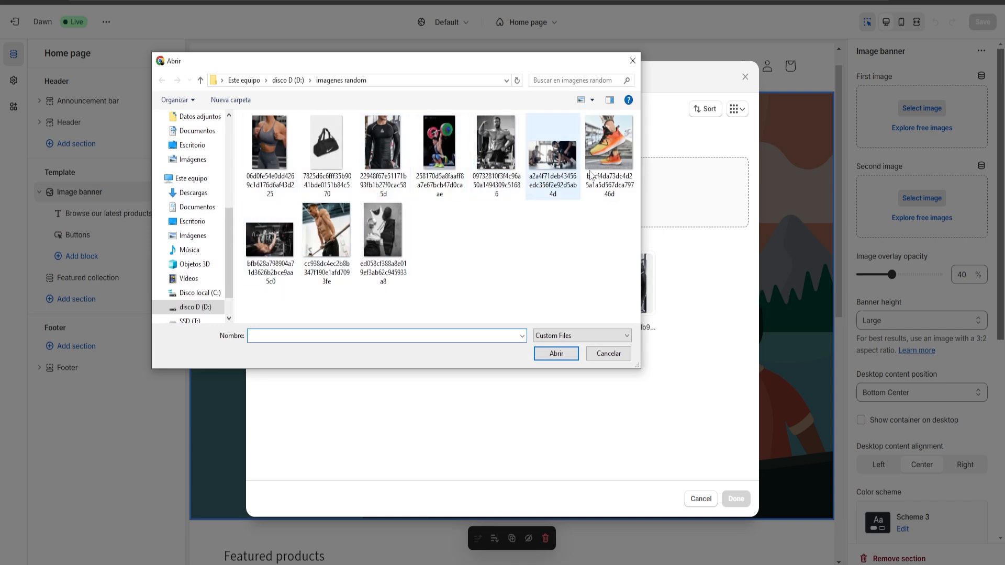
double_click(383, 230)
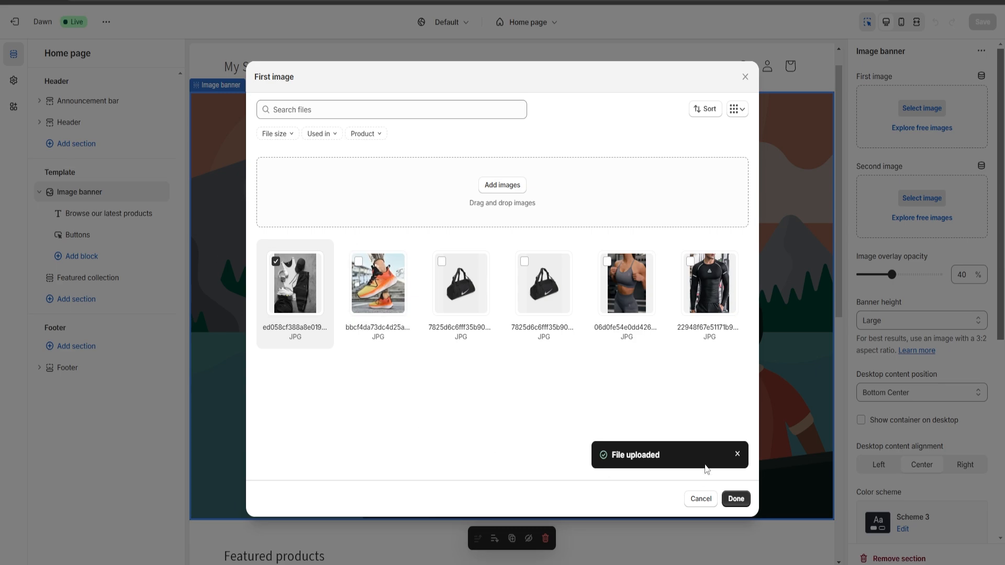
click(737, 500)
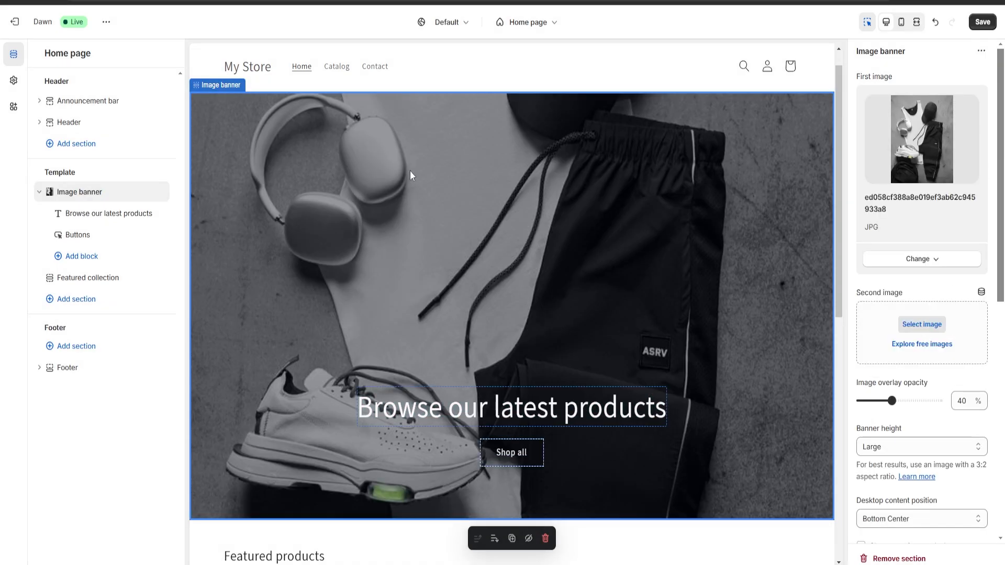
Change the image banner's heading to "Welcome to my Sports Shop".
scroll(950, 340, down, 8)
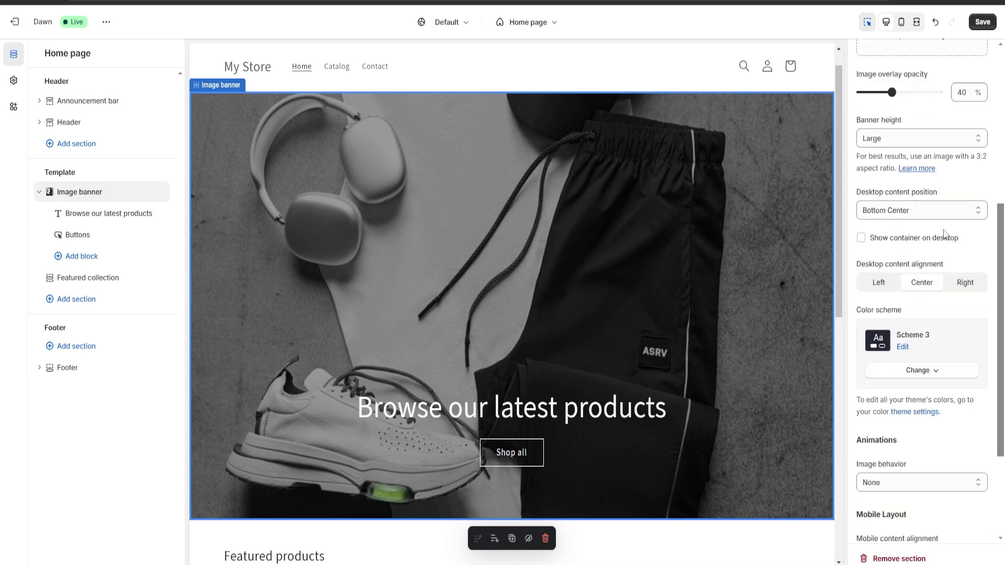
scroll(927, 445, down, 1)
scroll(925, 442, up, 3)
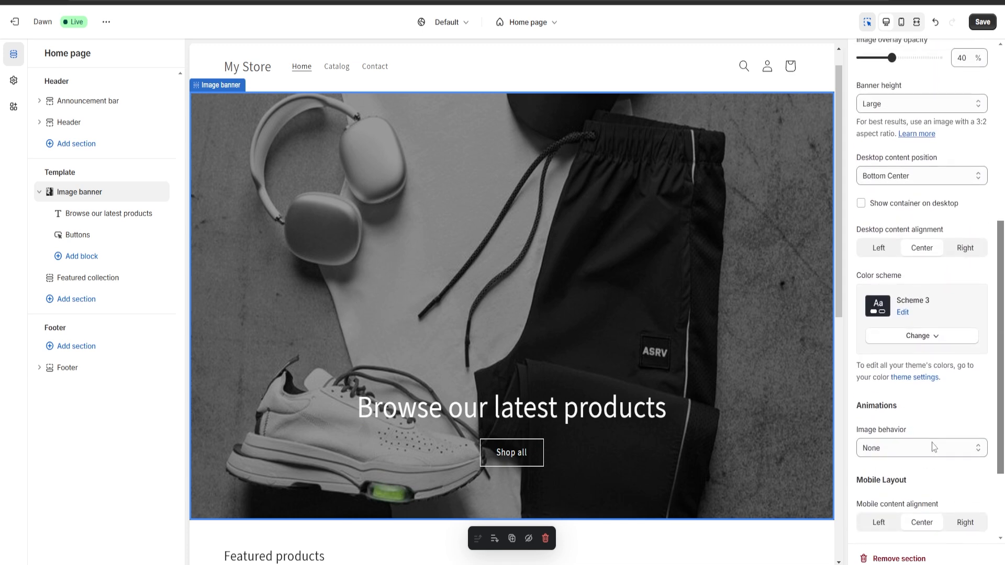
scroll(924, 440, up, 4)
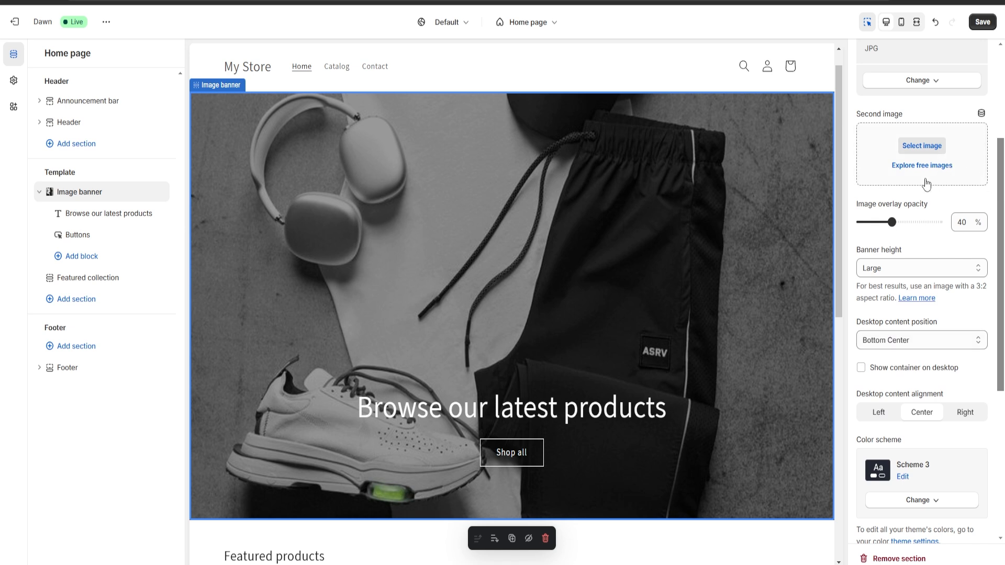
click(455, 417)
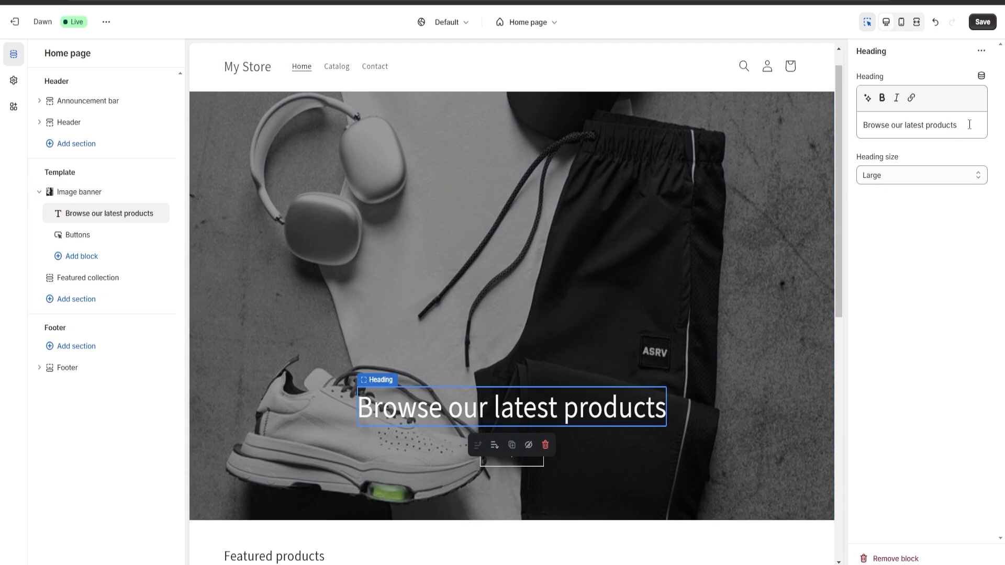
drag(968, 124, 821, 119)
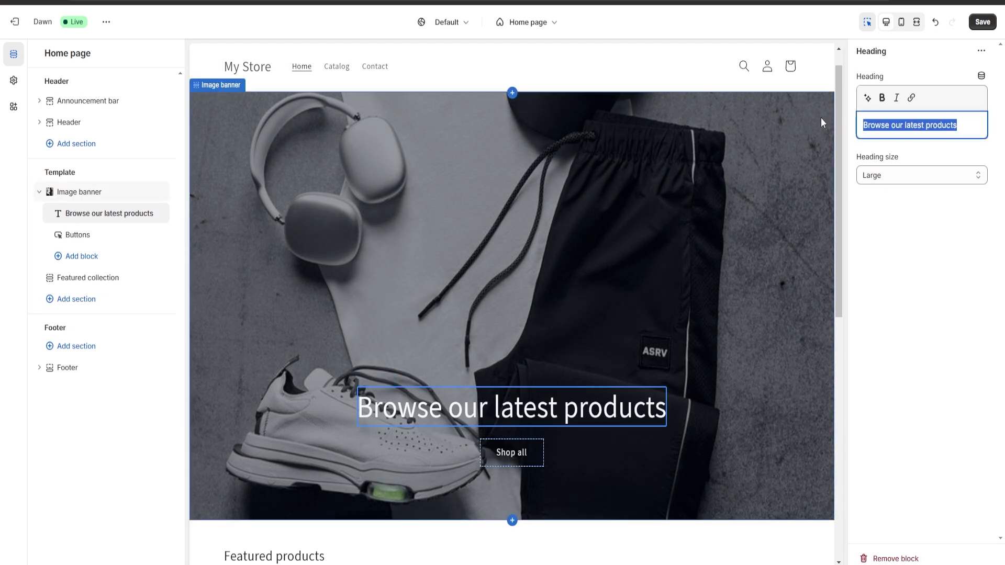
key(BackSpace)
text(Welc)
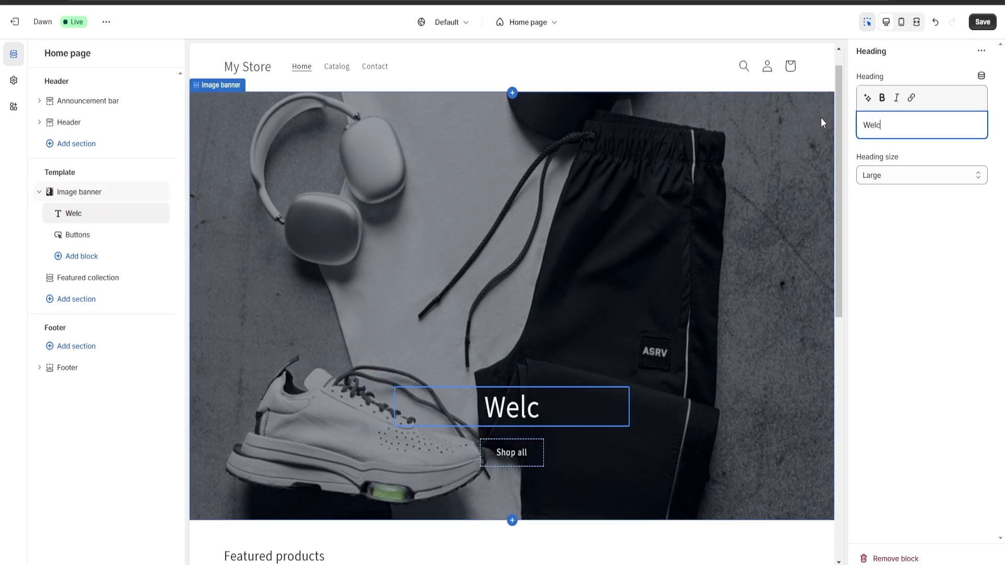
text(ome to my)
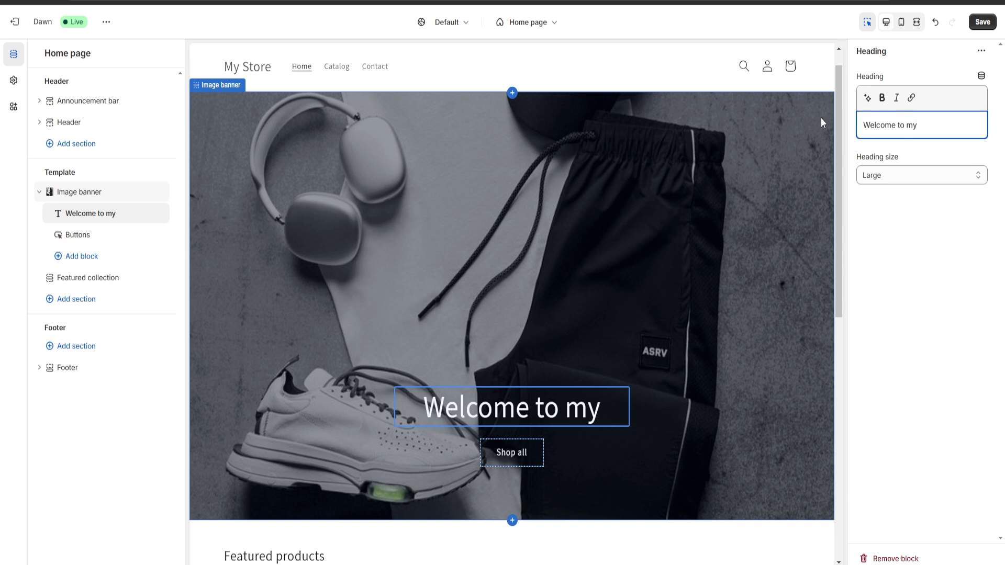
text( Sport)
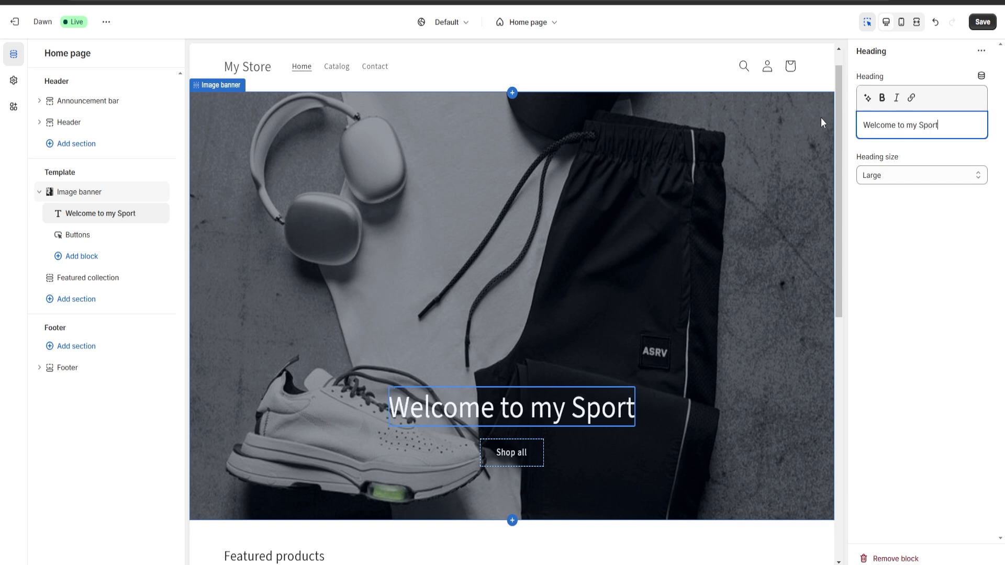
text(s Shop)
click(622, 278)
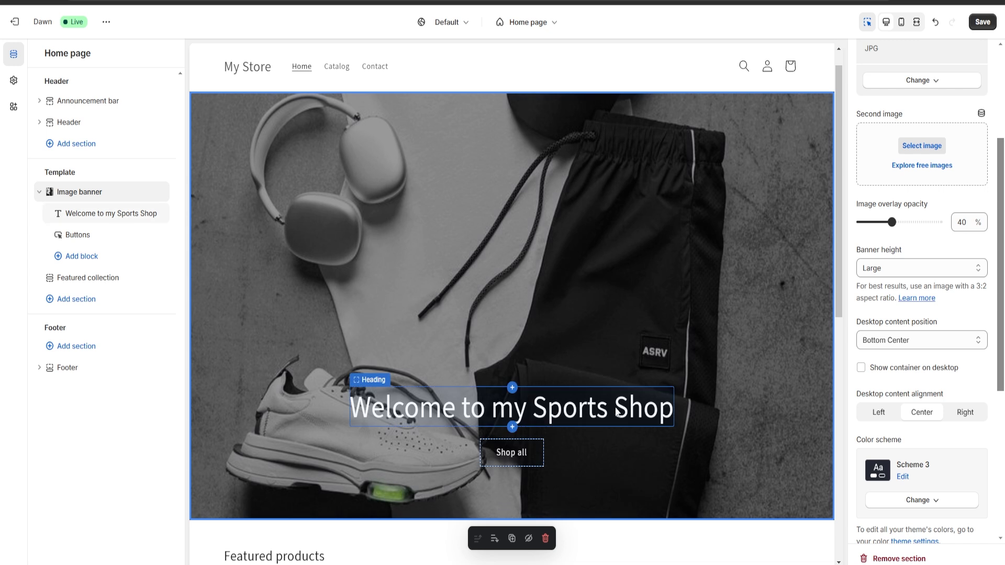
Add a Featured product section to the home page template and select Running Shoes as its product.
scroll(609, 215, up, 1)
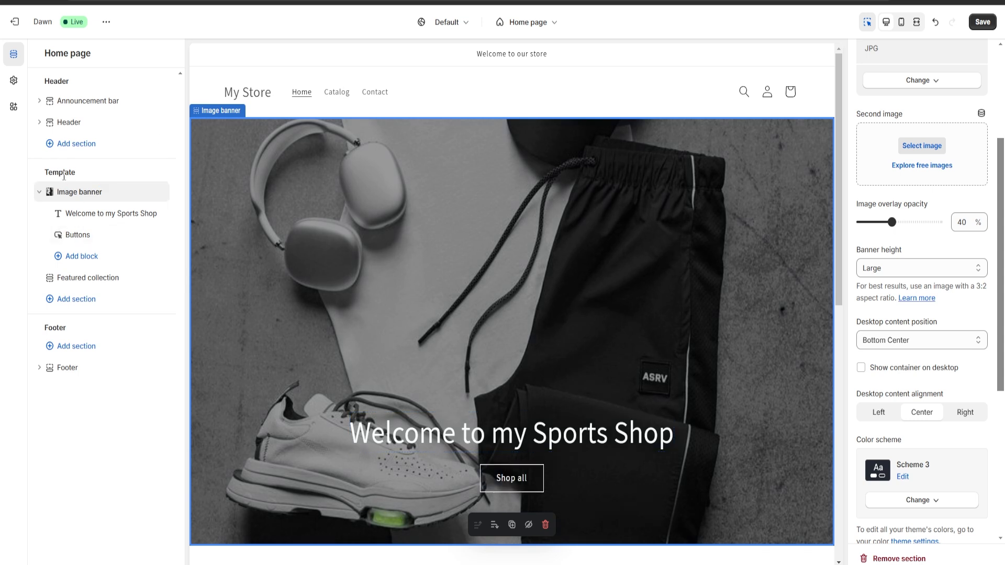
click(76, 299)
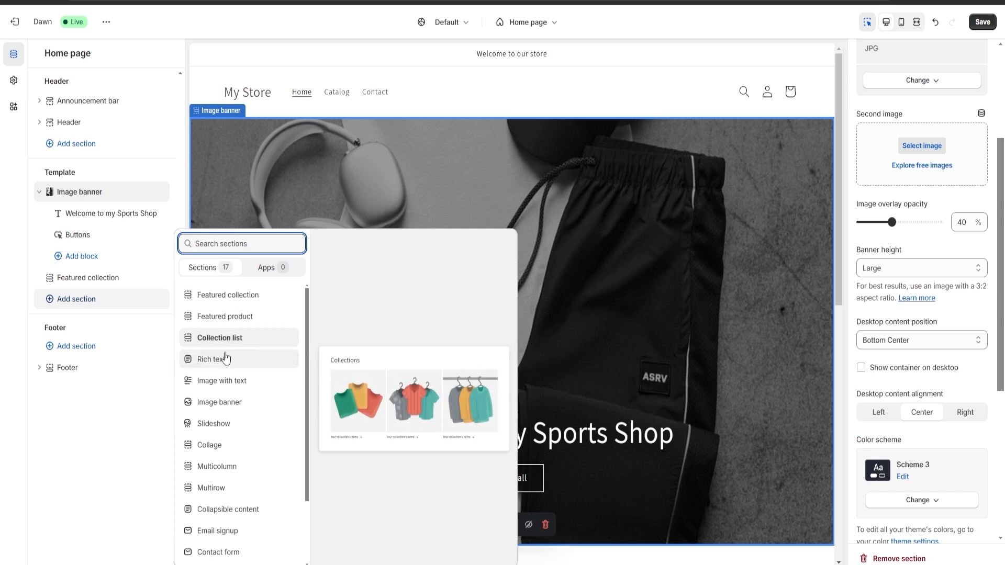
click(233, 318)
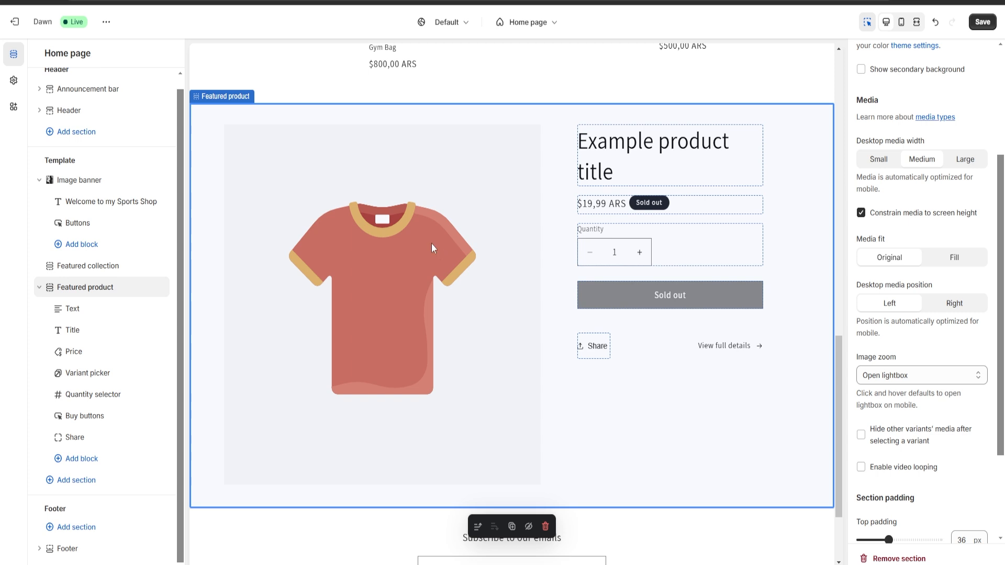
scroll(944, 353, up, 4)
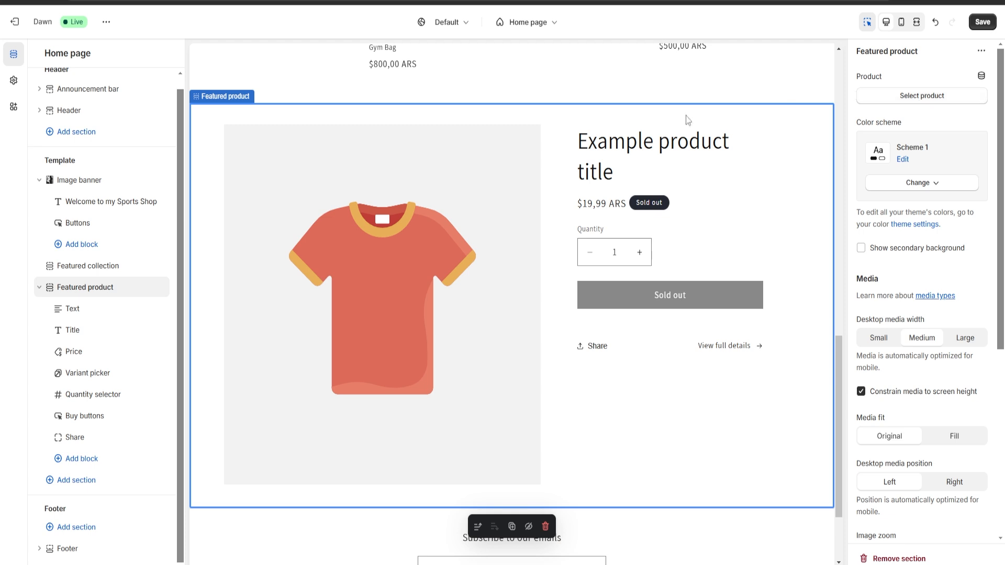
click(919, 97)
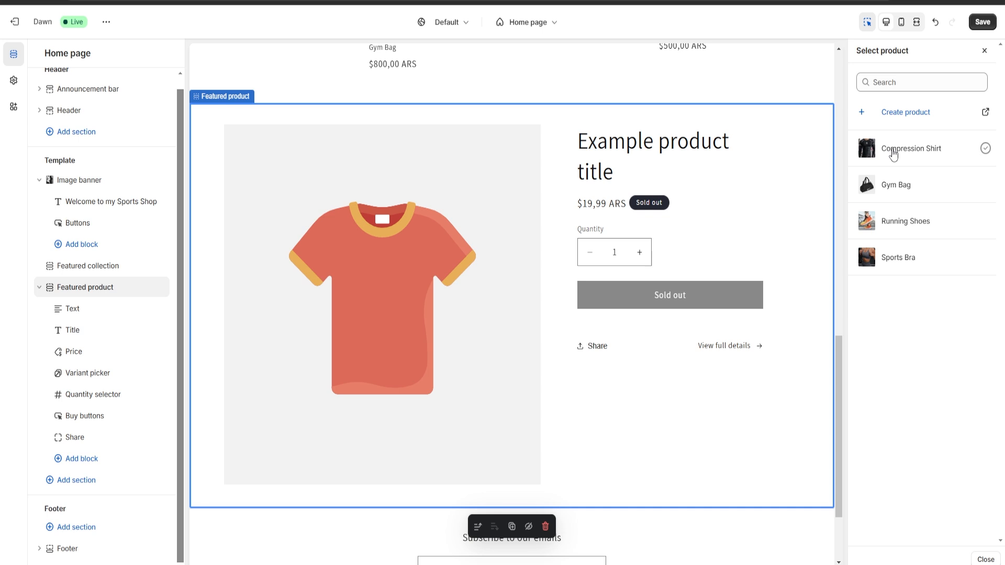
click(896, 224)
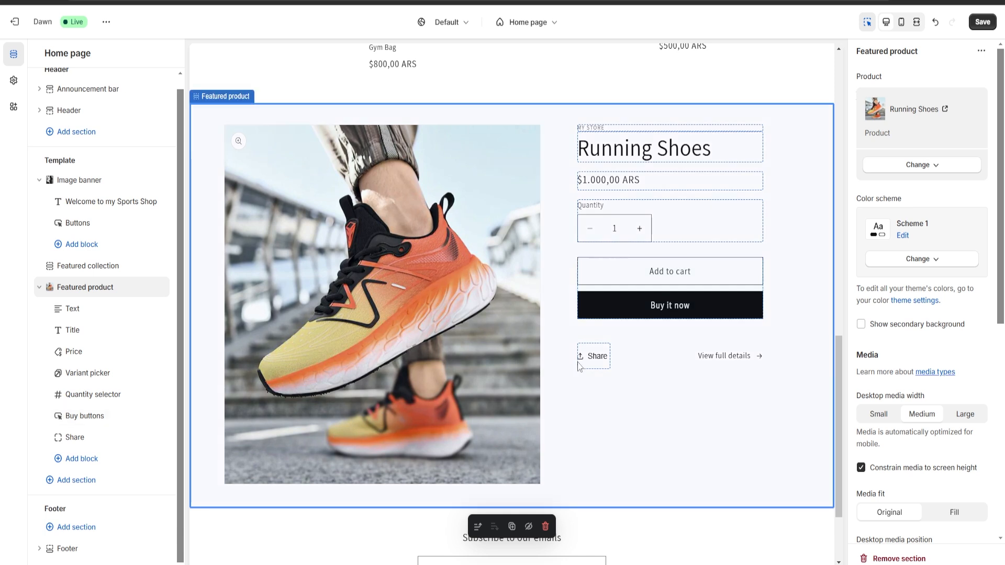
Try color scheme Scheme 3 on the featured product section, and settle on Scheme 4.
scroll(919, 314, down, 3)
scroll(916, 272, up, 3)
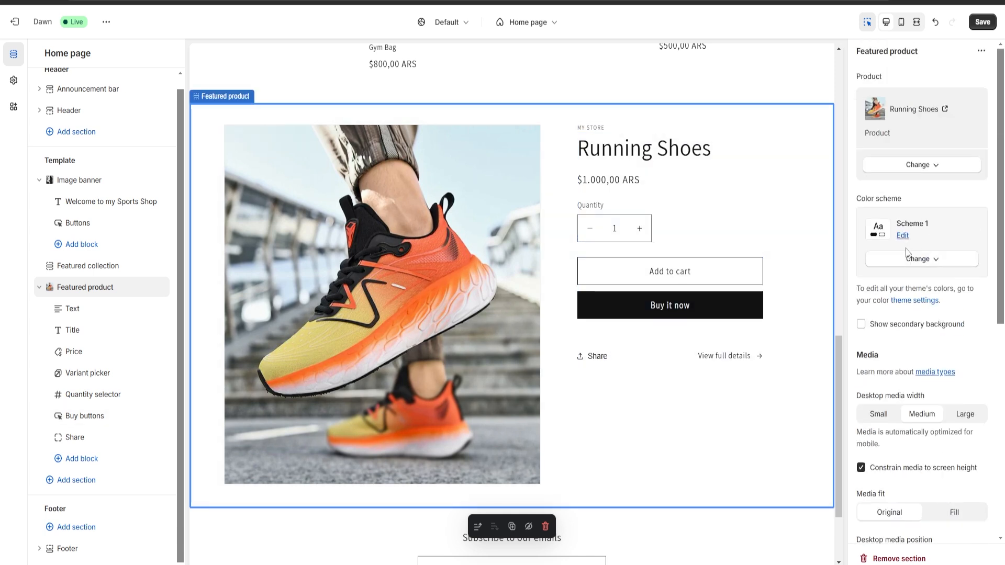
click(926, 262)
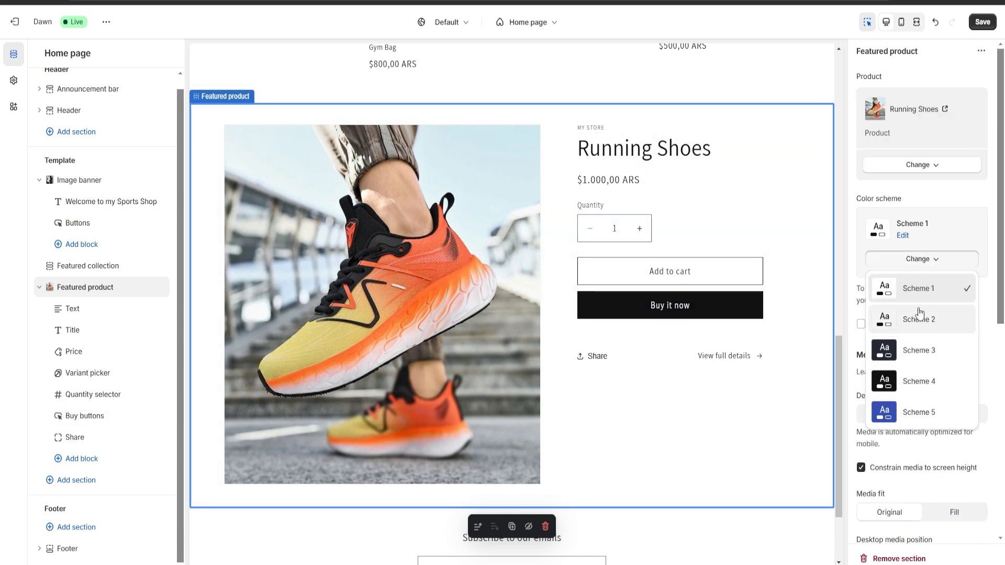
click(918, 350)
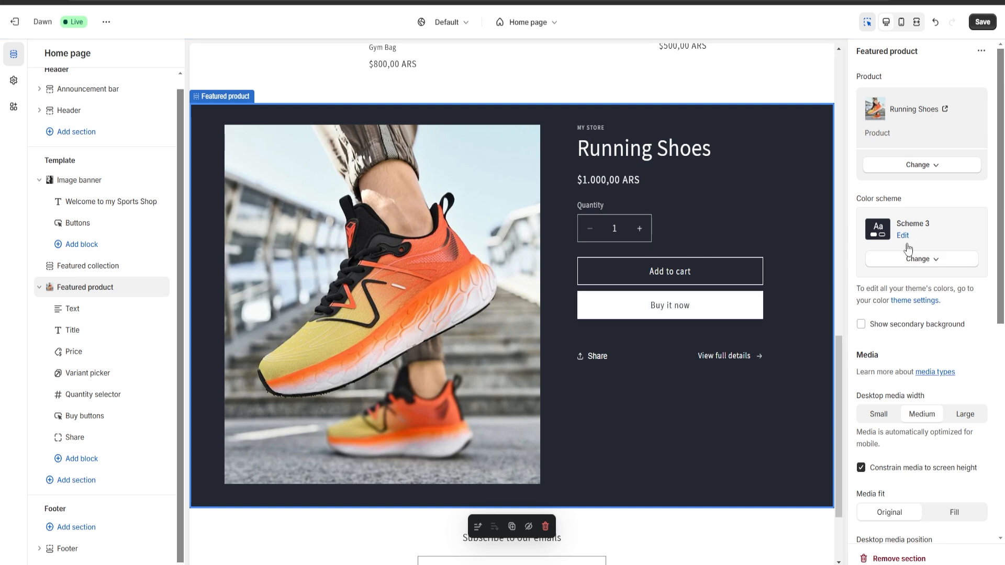
click(910, 261)
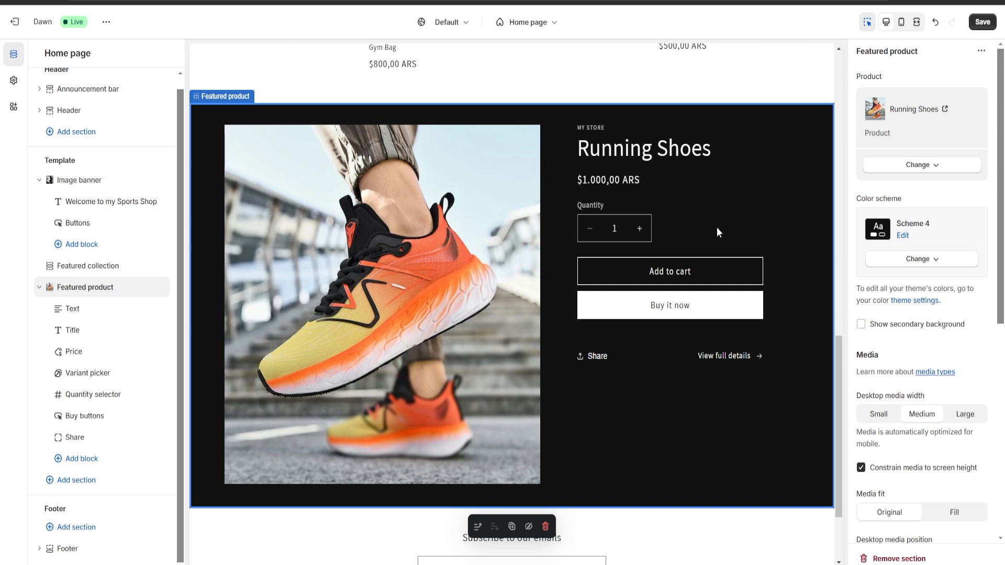
Try a second Featured collection section below the featured product, and remove it from the template.
scroll(417, 256, down, 2)
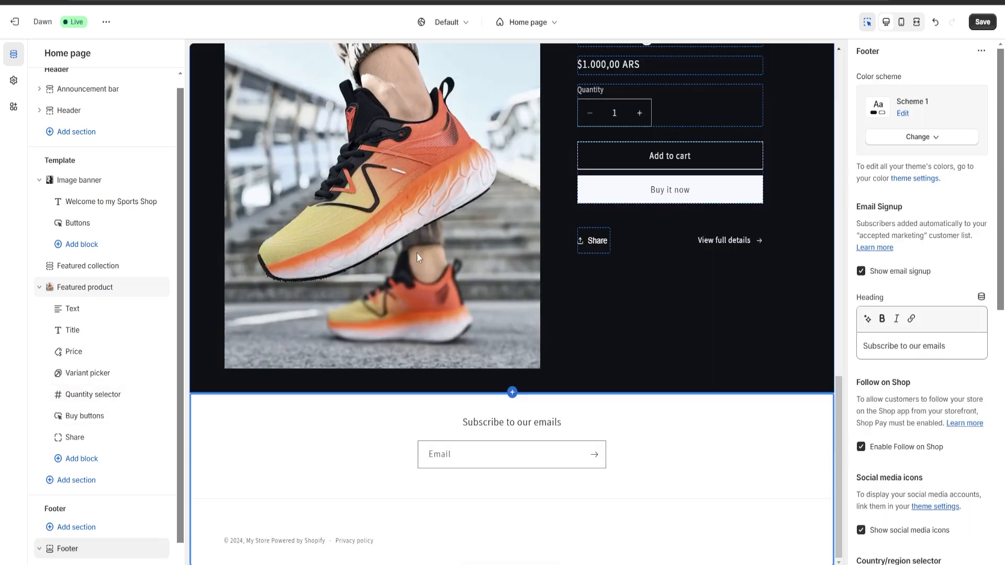
scroll(504, 268, up, 3)
scroll(107, 304, down, 1)
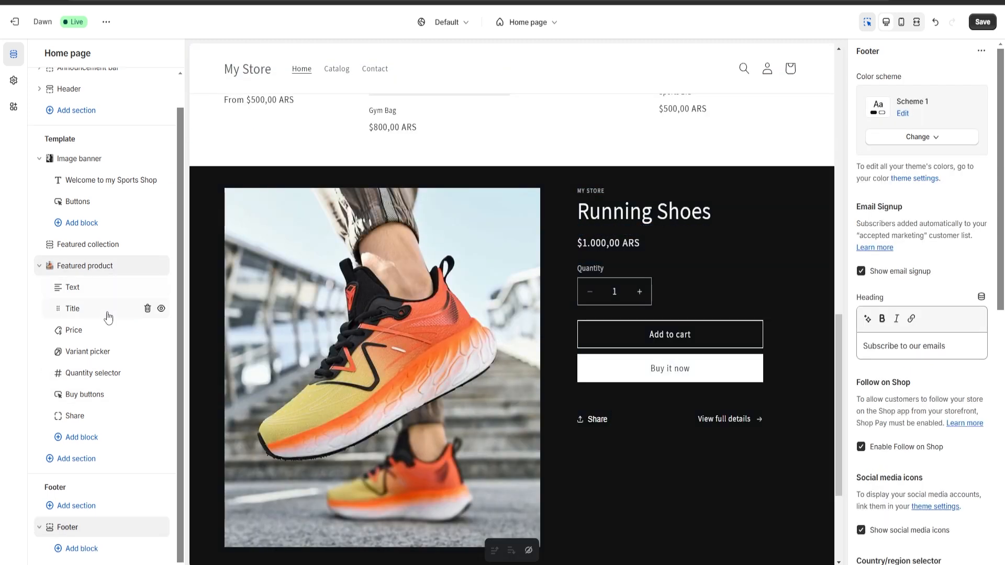
click(78, 461)
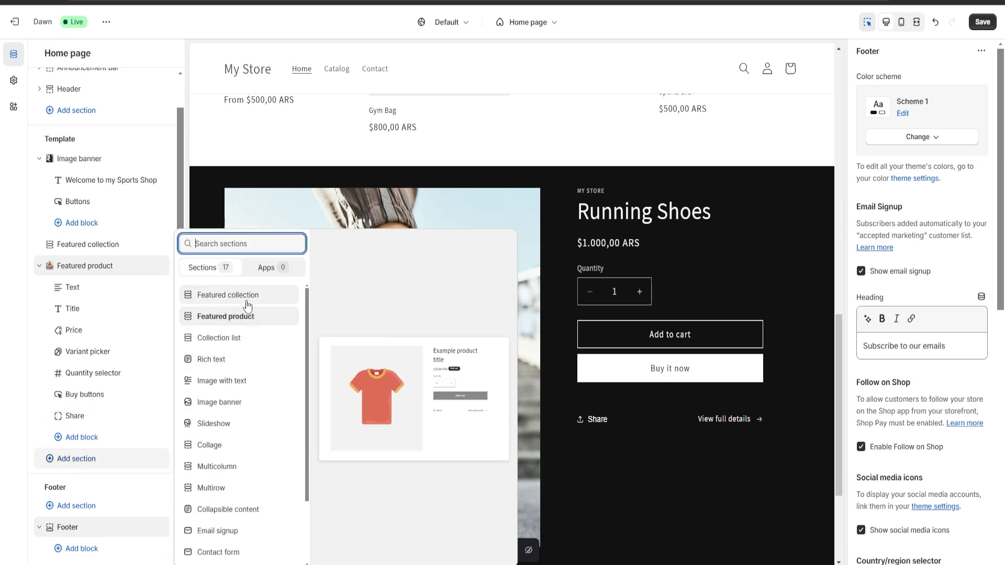
click(244, 296)
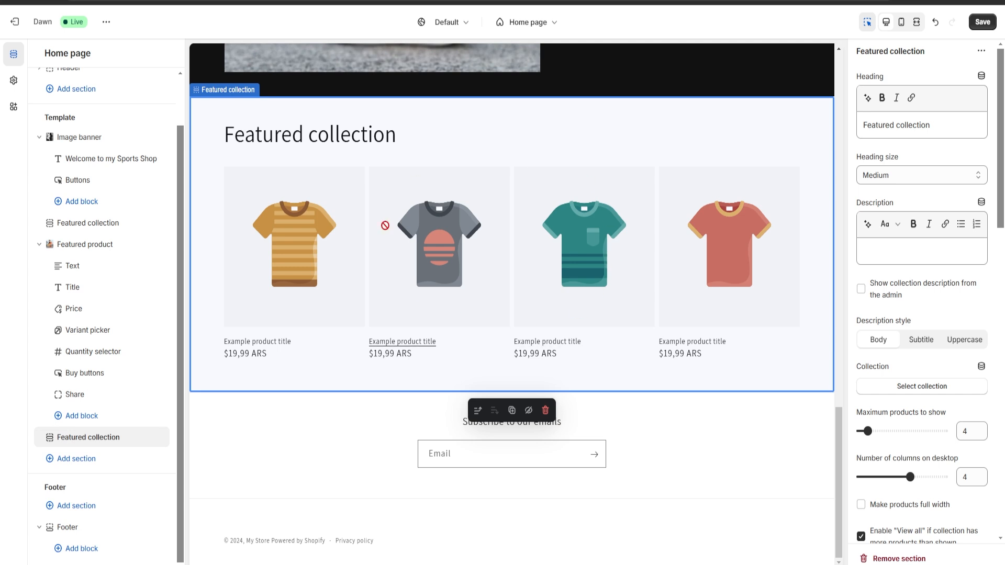
scroll(447, 324, up, 1)
scroll(435, 137, up, 3)
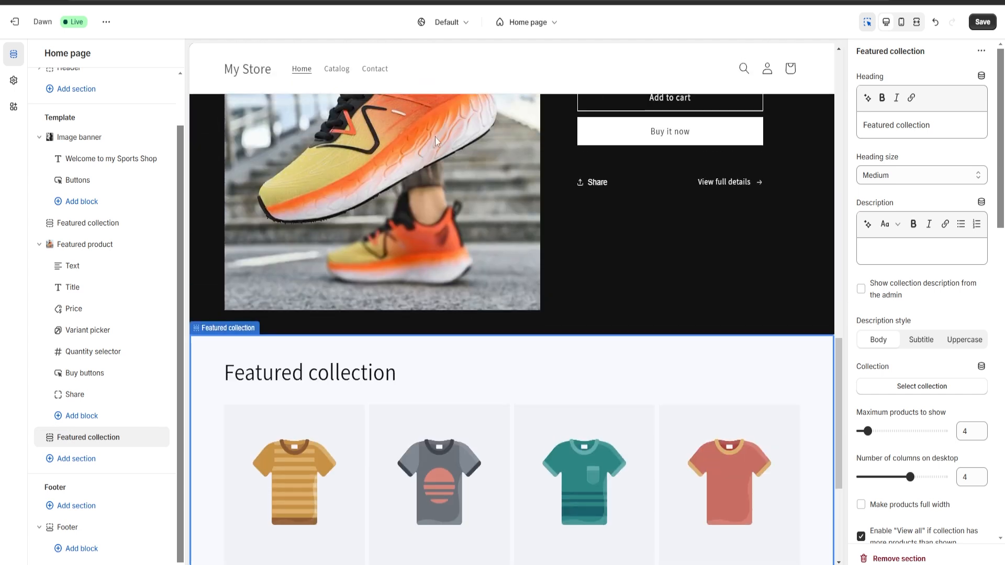
scroll(489, 227, down, 4)
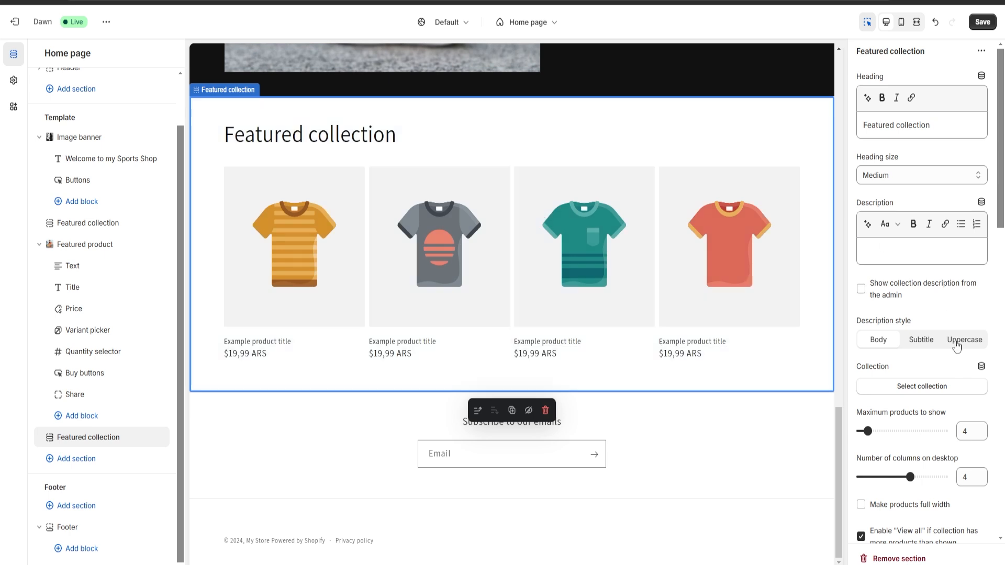
click(873, 558)
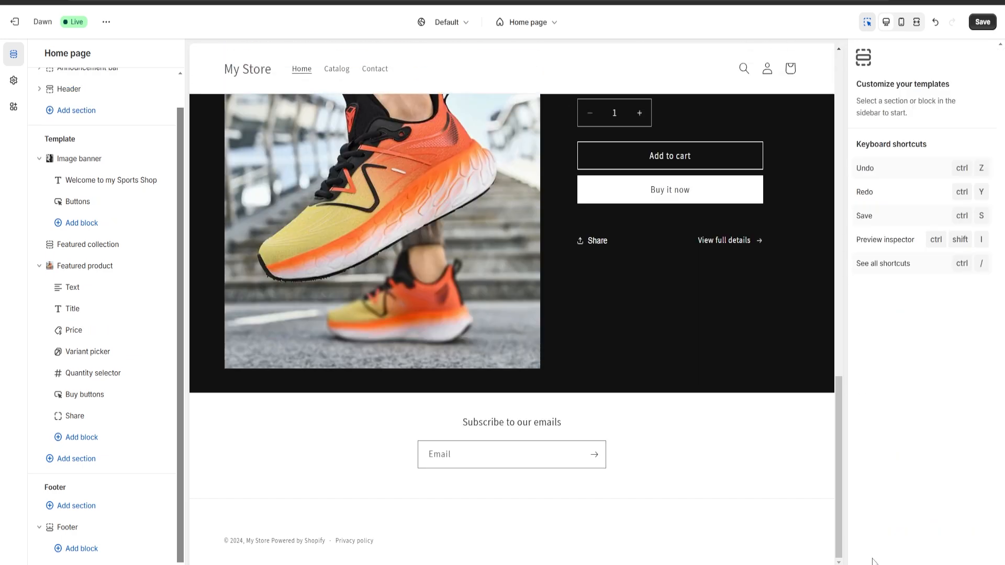
Review the home page preview and look through the section types available for the header.
scroll(442, 344, up, 7)
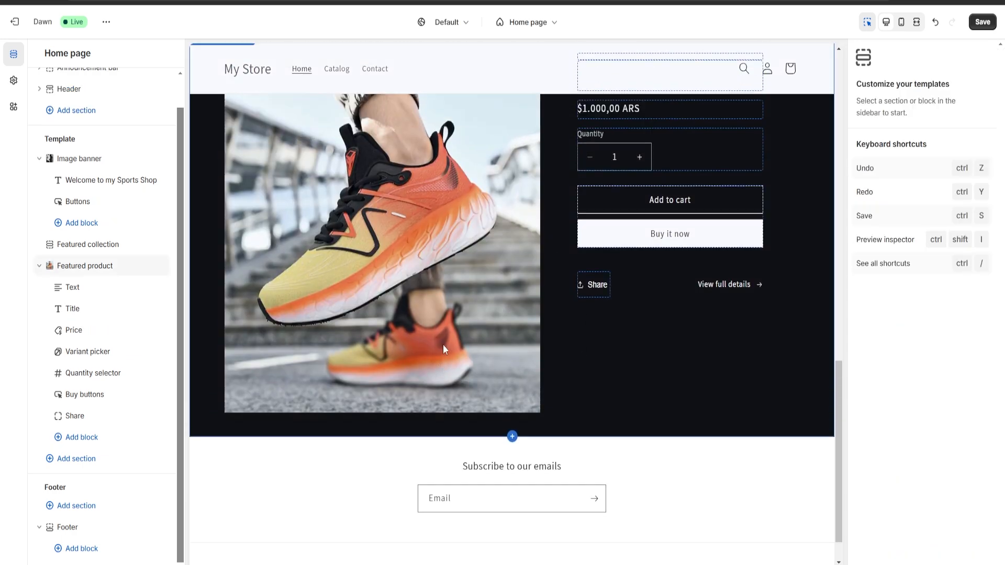
scroll(476, 375, down, 6)
scroll(479, 384, up, 8)
scroll(479, 384, down, 9)
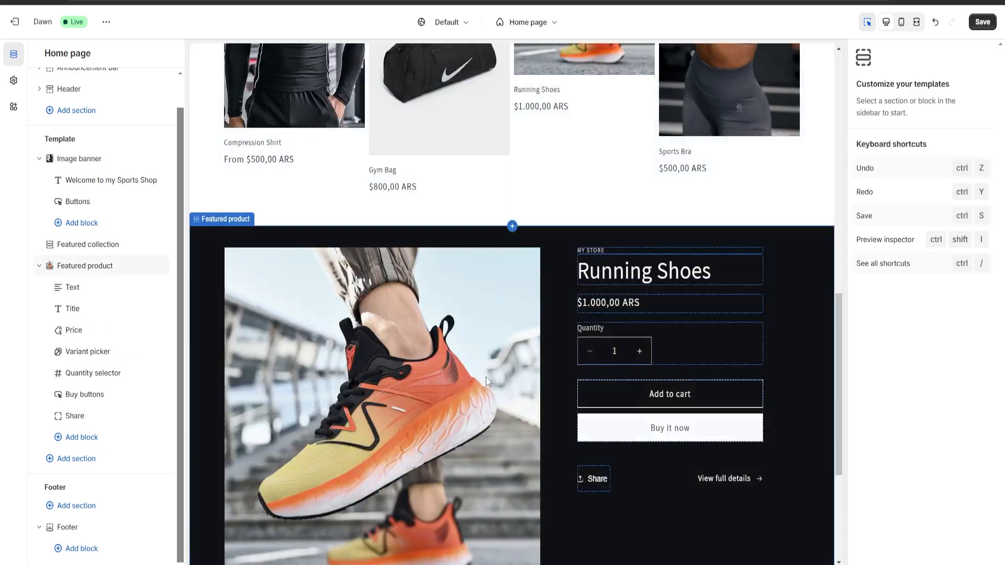
scroll(480, 369, up, 13)
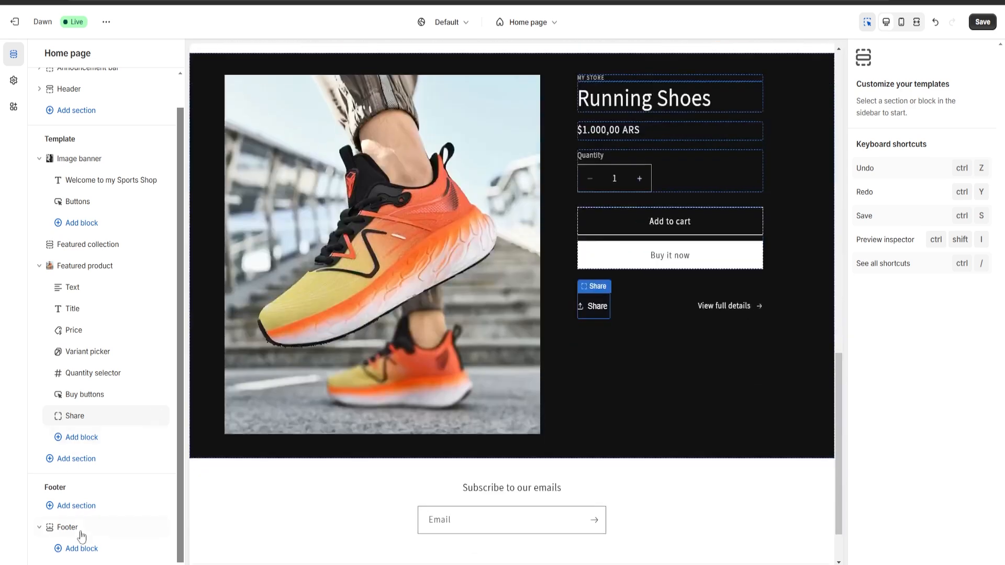
drag(64, 488, 36, 492)
click(81, 492)
scroll(88, 488, up, 2)
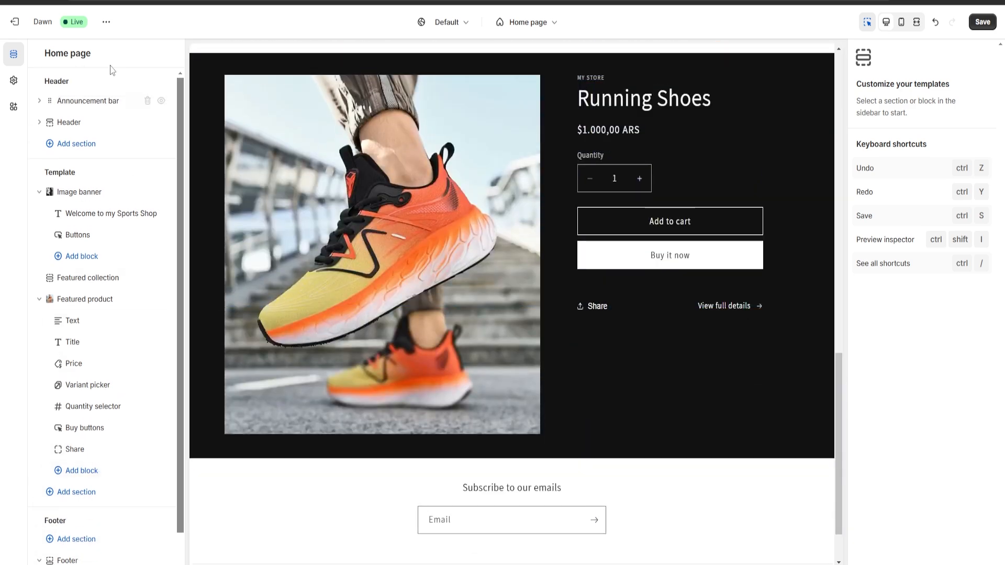
drag(74, 85, 43, 83)
click(76, 145)
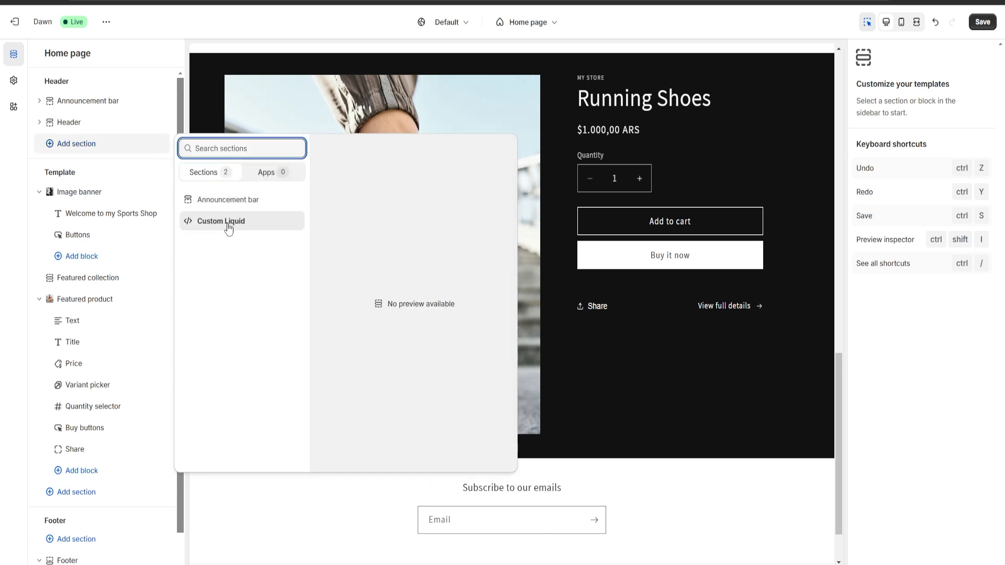
click(1, 203)
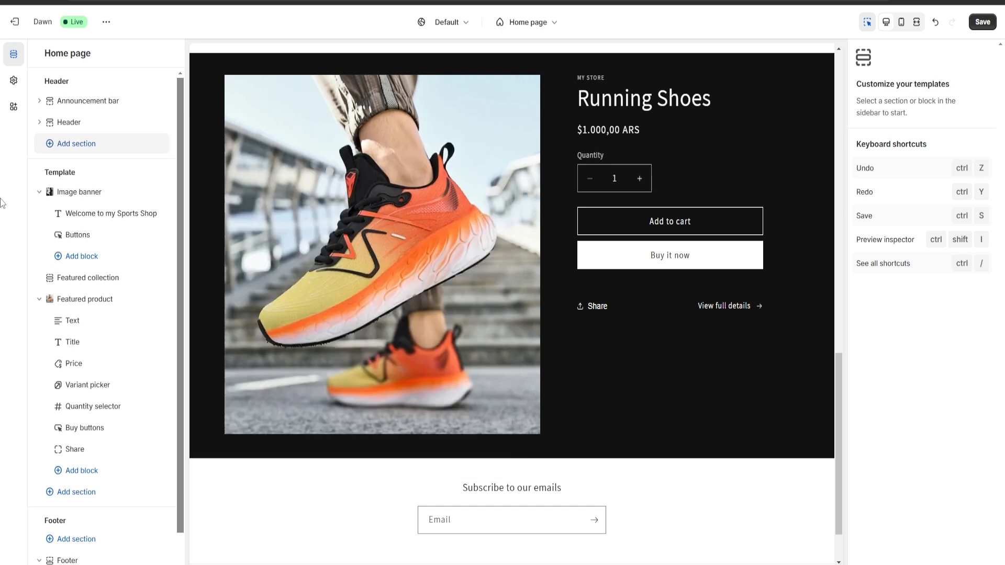
scroll(441, 354, up, 15)
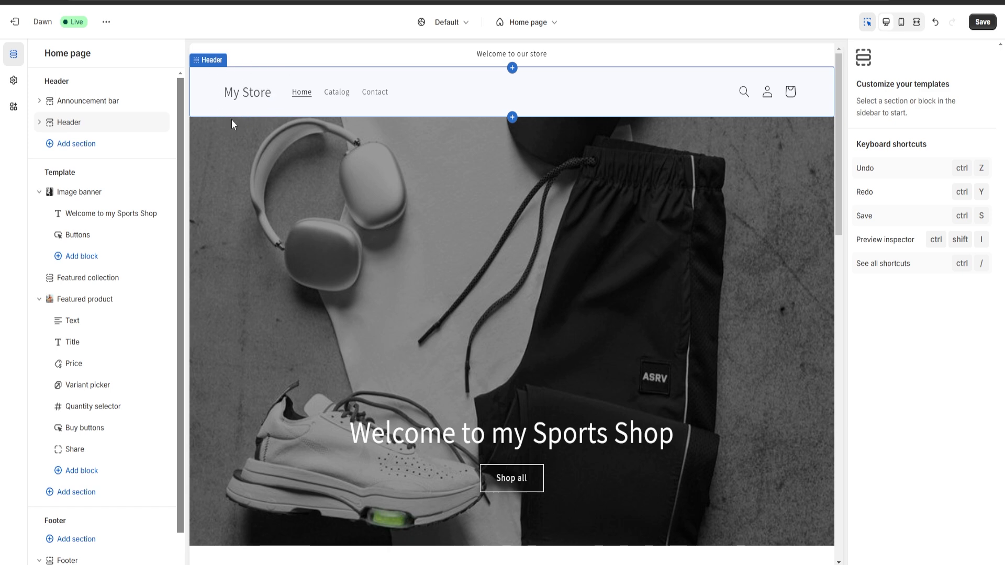
Save the home page changes and exit the theme editor to the Themes page.
click(982, 22)
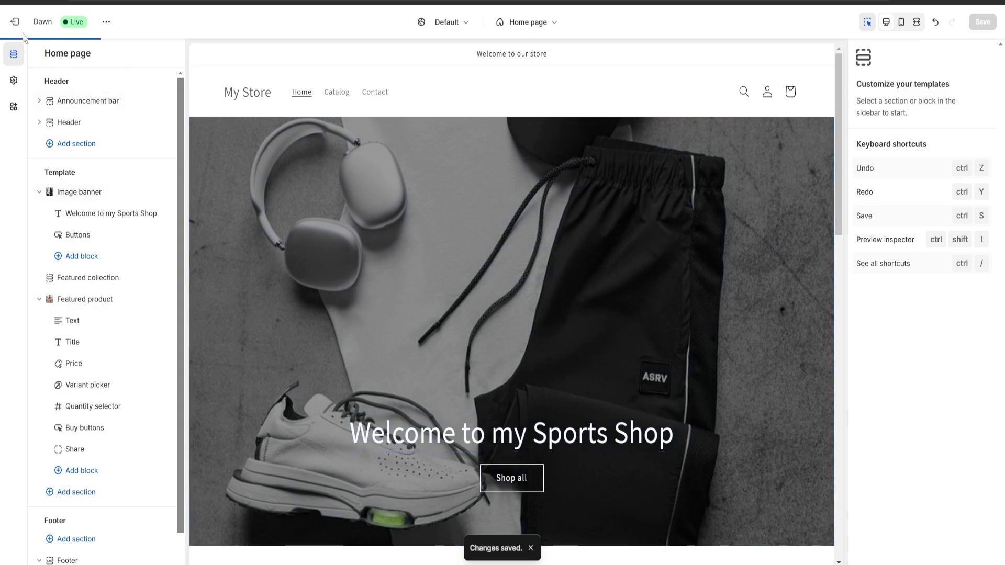
click(19, 25)
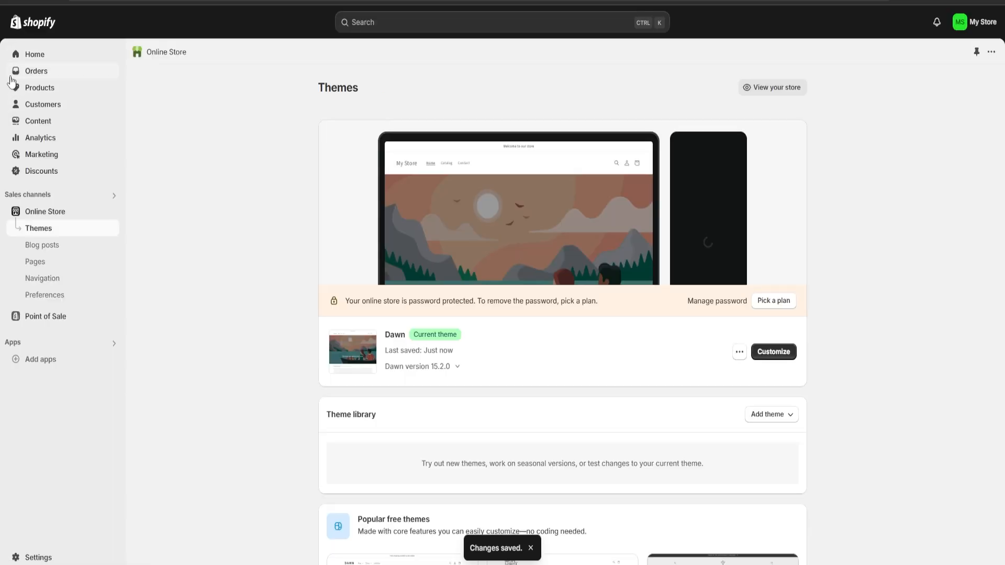
Name the store "Sports Shop" from the home setup guide, save it, and close the settings and guide.
click(36, 55)
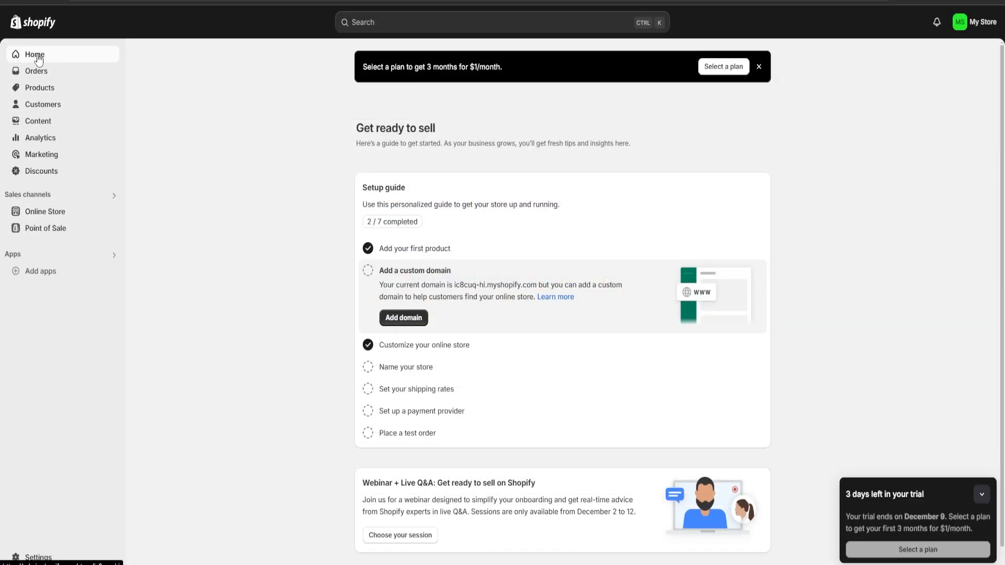
click(398, 373)
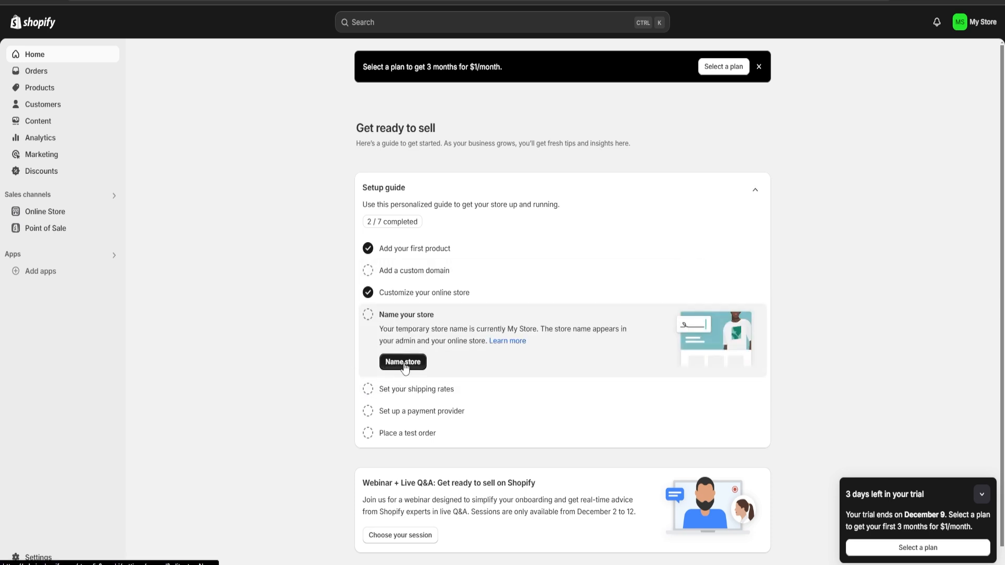
click(395, 360)
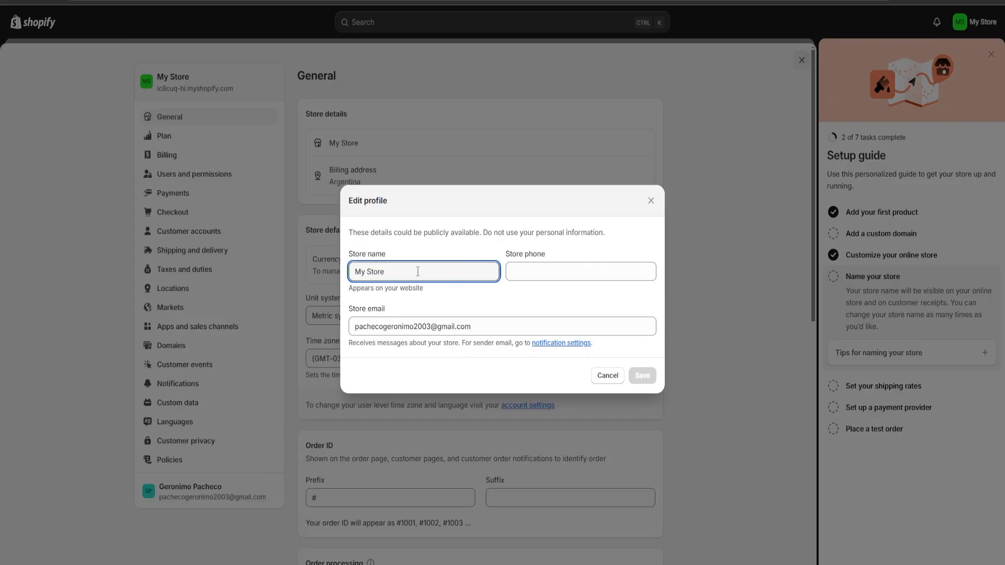
key(BackSpace)
key(BackSpace)
key(BackSpace)
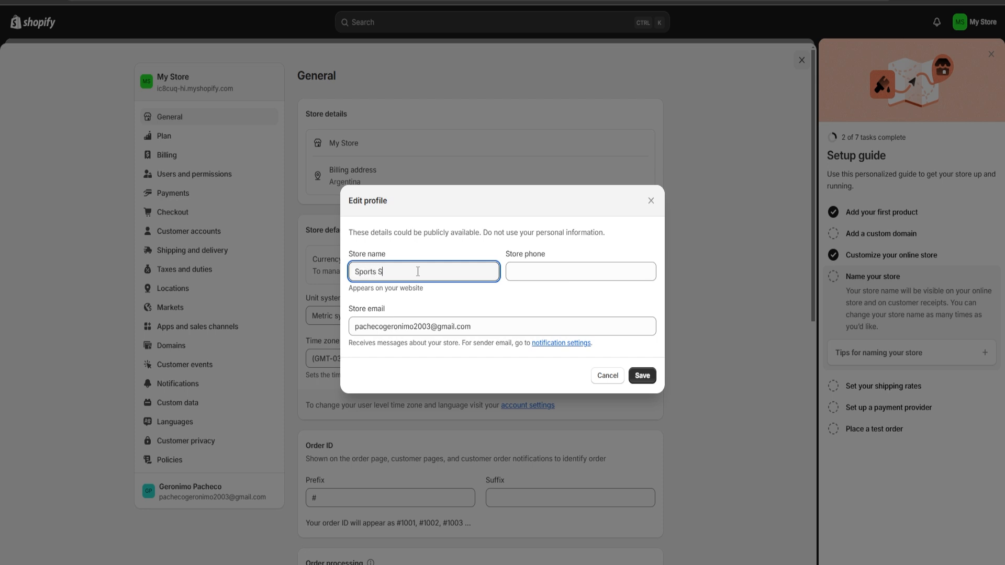
click(643, 376)
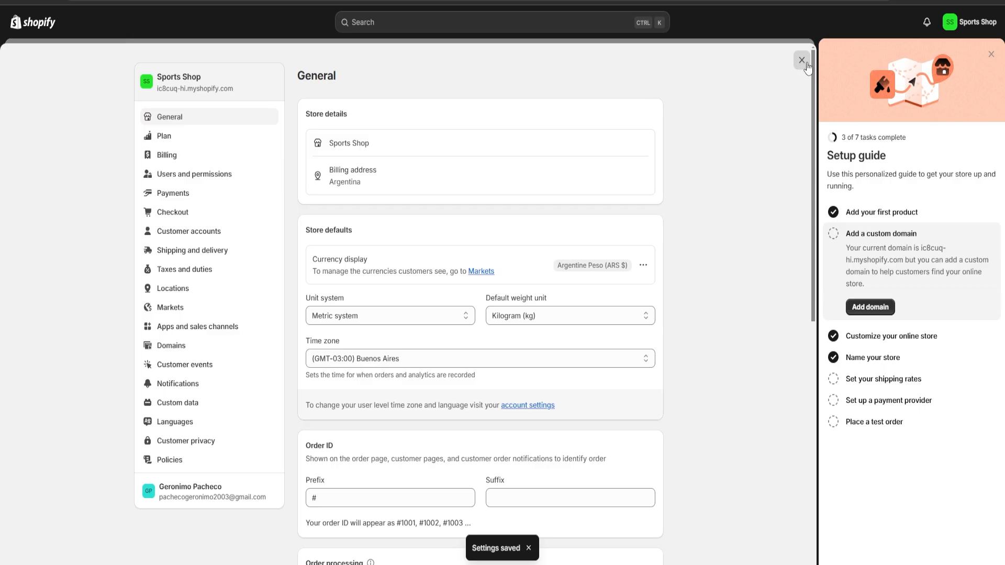
click(802, 60)
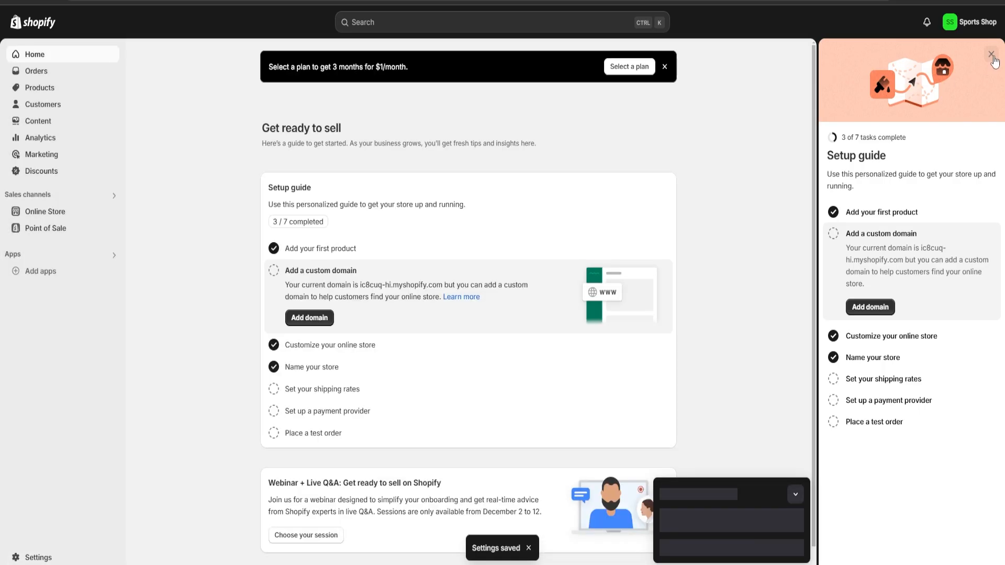
click(990, 55)
Check the store name on the home page in the Dawn theme editor, and return to the Themes page.
click(64, 213)
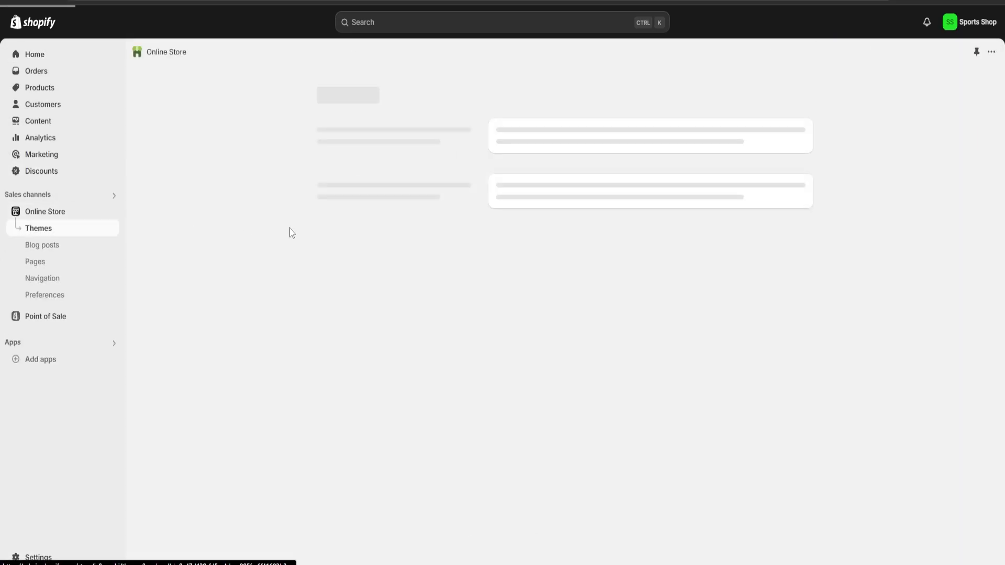
click(774, 354)
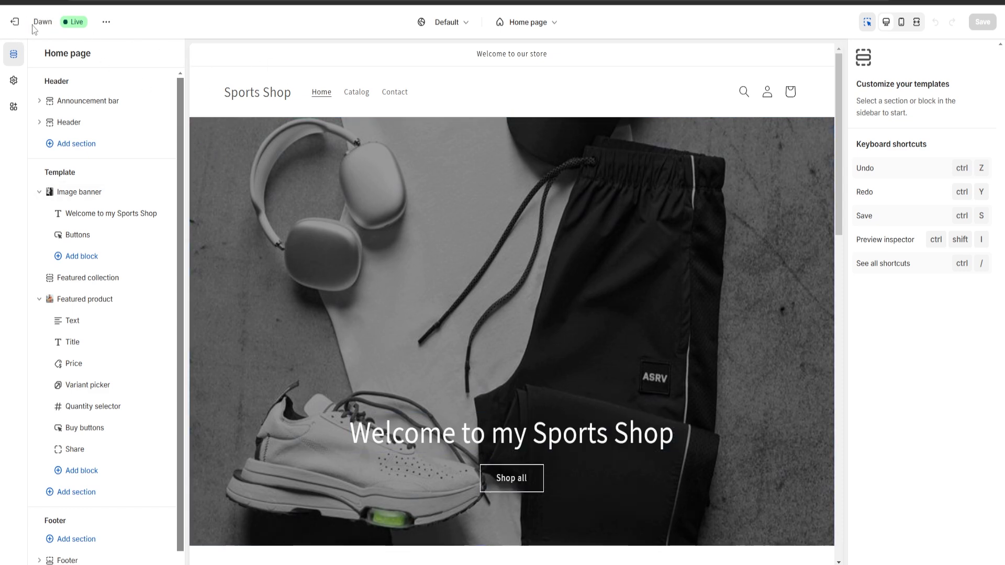
click(14, 21)
scroll(529, 270, down, 2)
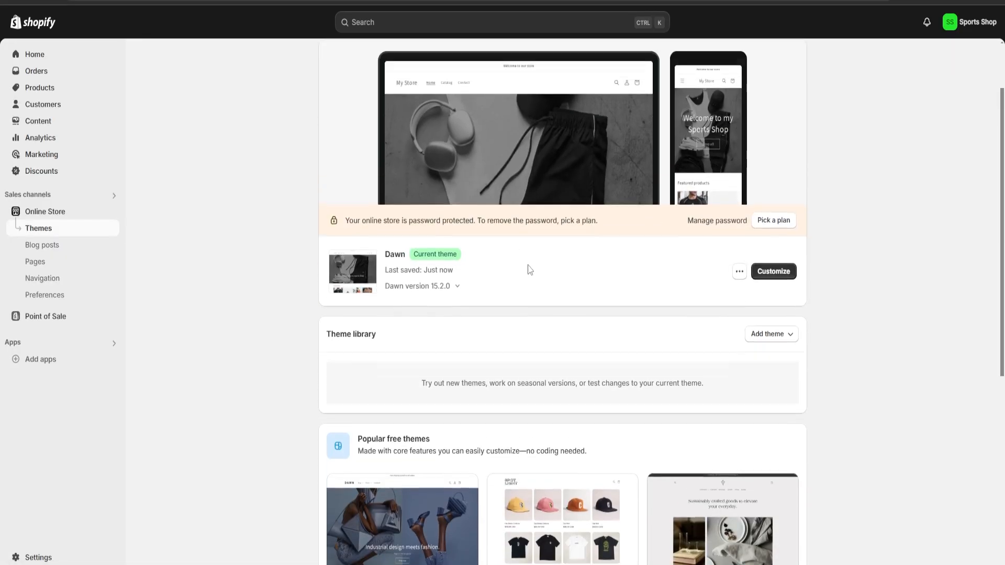
scroll(529, 269, up, 2)
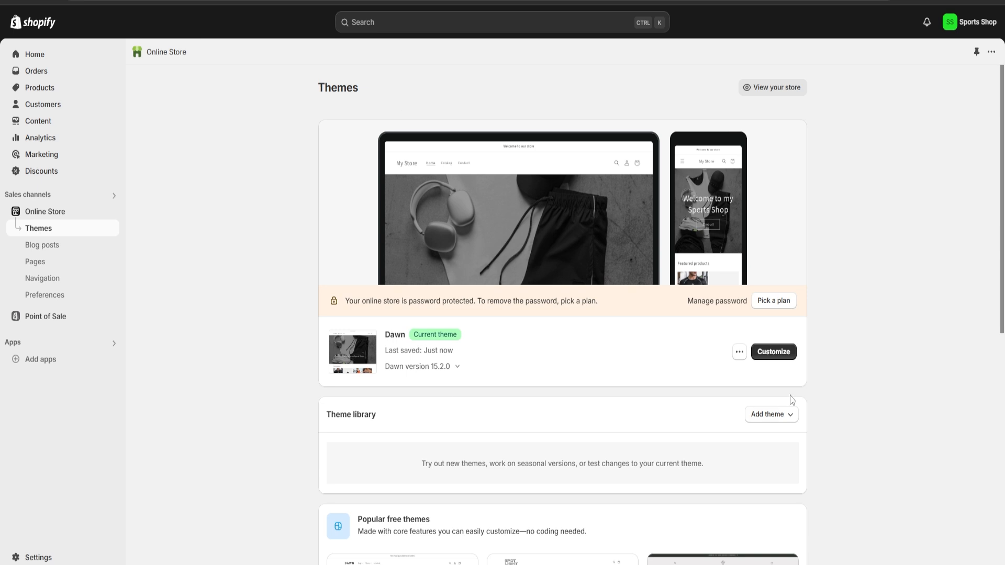
Preview the Dawn theme's storefront and review its home page from the banner to the featured product.
click(738, 353)
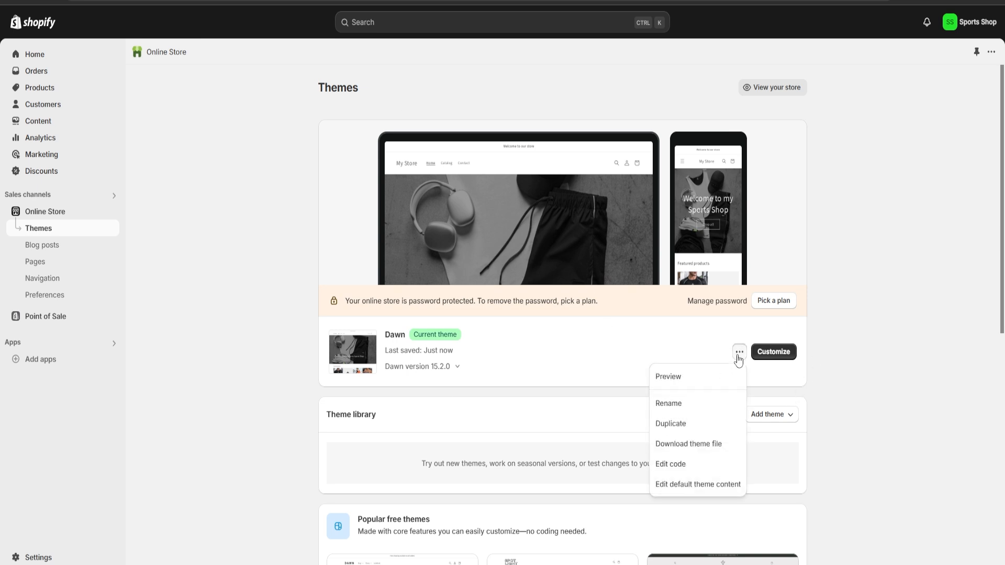
click(675, 377)
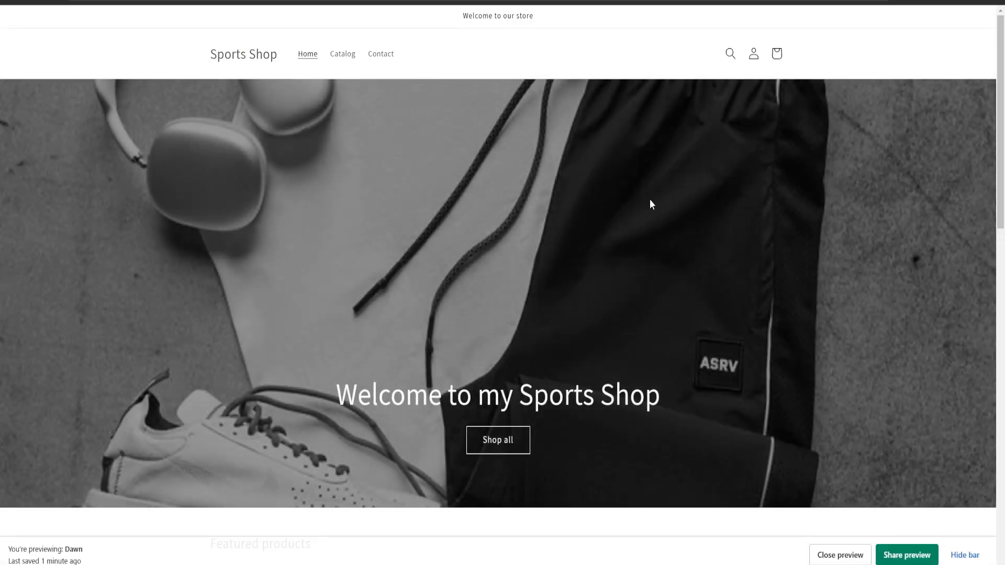
scroll(447, 281, down, 15)
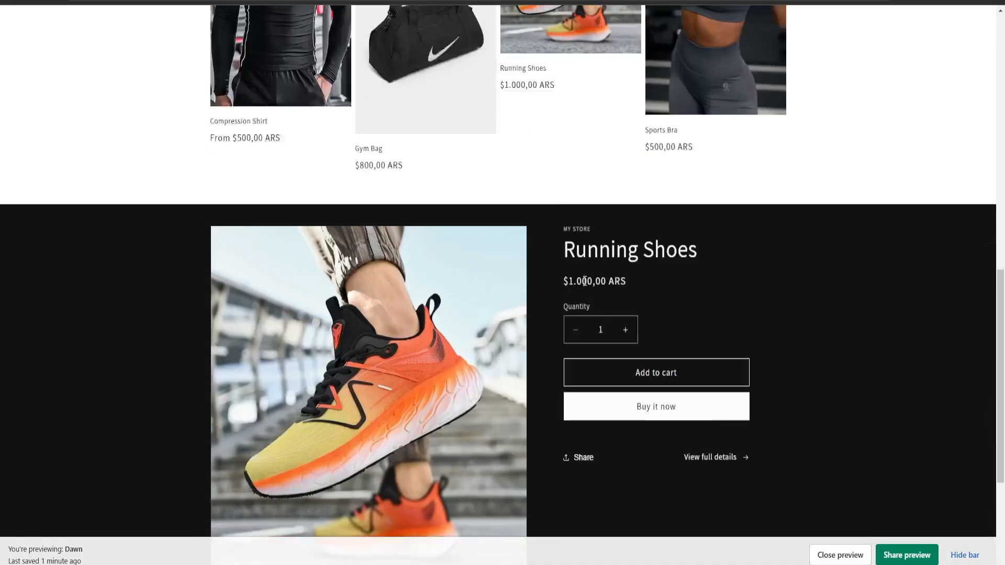
scroll(648, 208, up, 2)
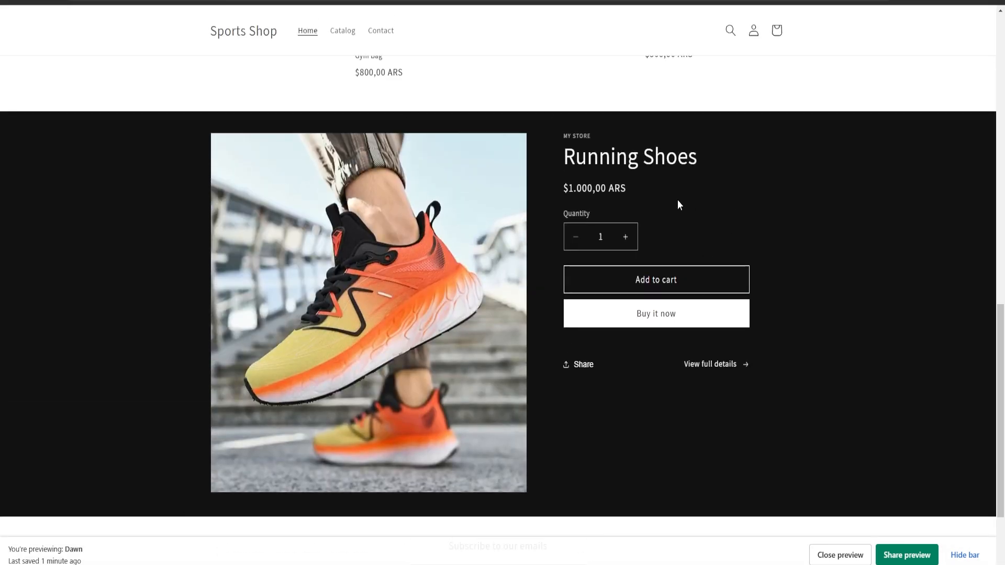
scroll(461, 401, up, 2)
scroll(461, 401, up, 10)
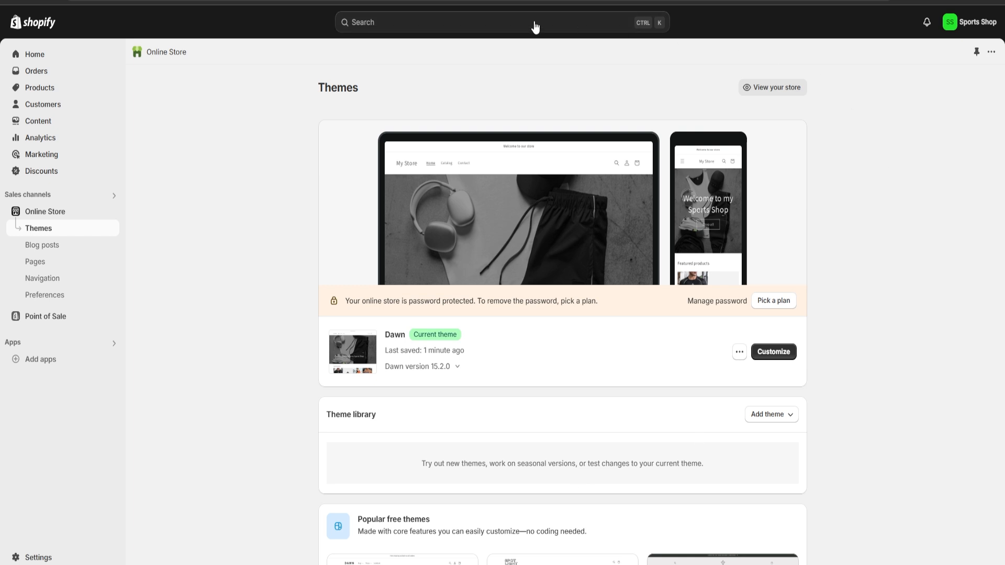
Review the store's Analytics dashboard, covering the sales, orders, conversion, sessions and traffic source reports.
click(46, 139)
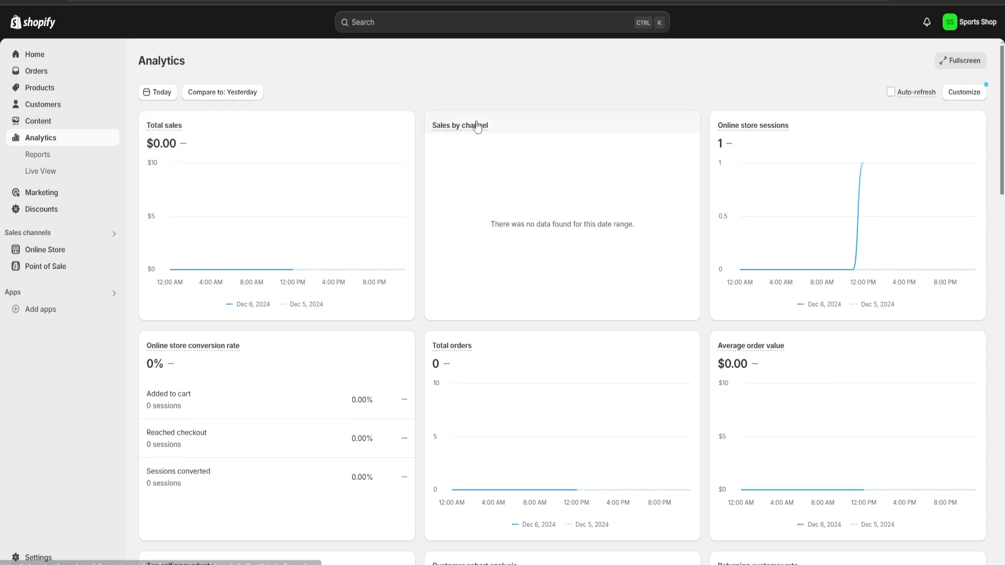
scroll(477, 126, down, 2)
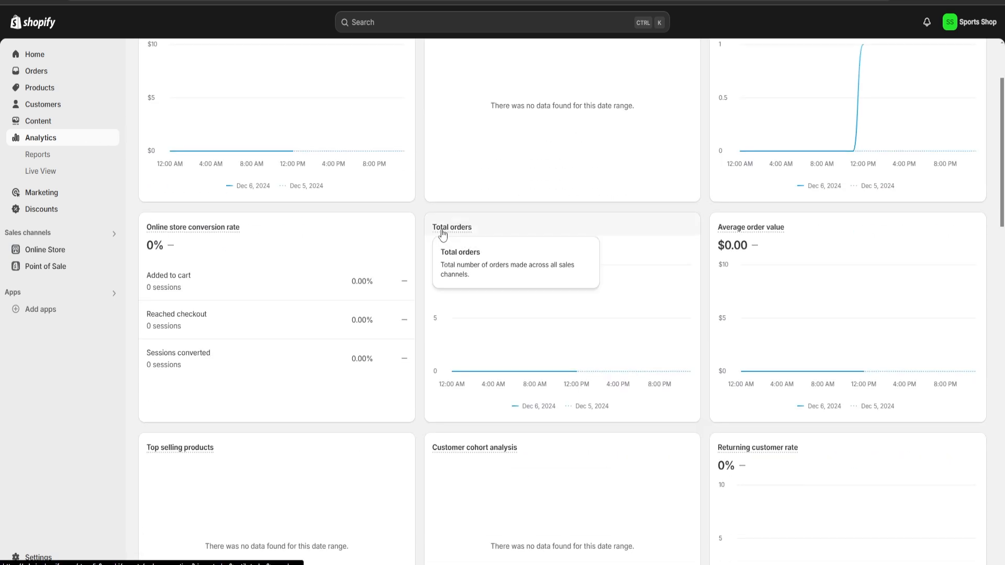
scroll(516, 226, up, 3)
scroll(586, 183, down, 5)
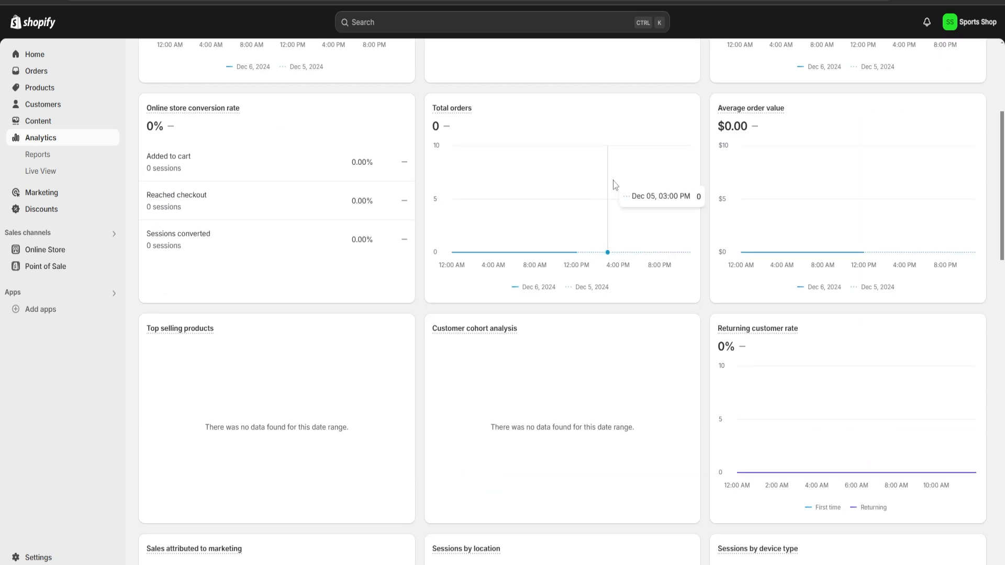
scroll(703, 159, up, 3)
scroll(703, 171, down, 10)
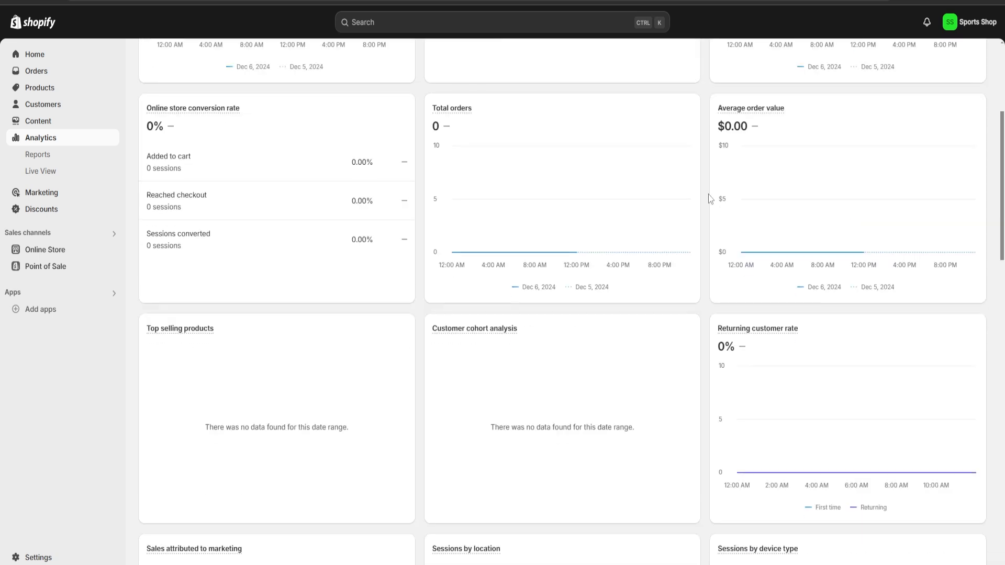
scroll(709, 202, down, 3)
scroll(708, 202, up, 15)
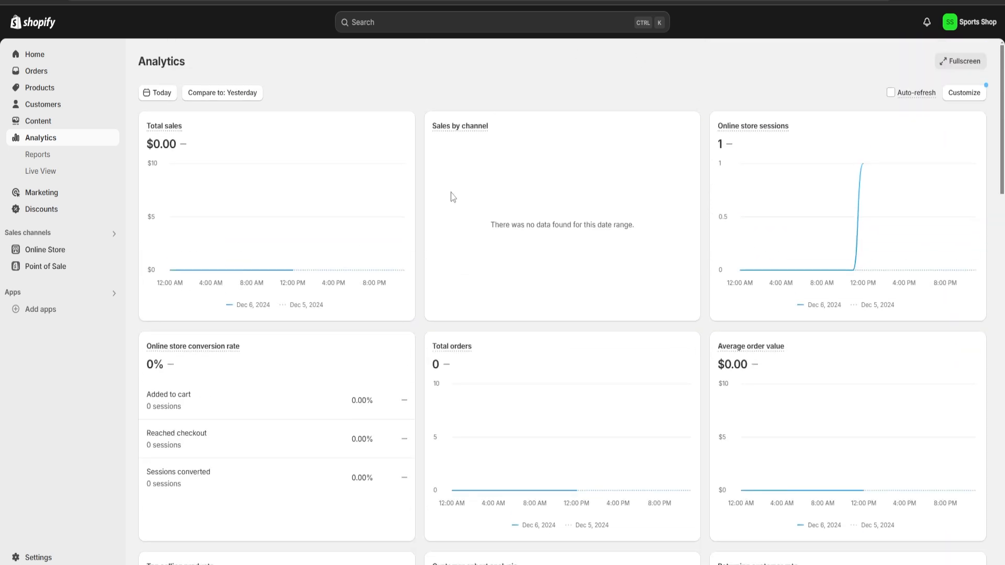
scroll(422, 288, down, 15)
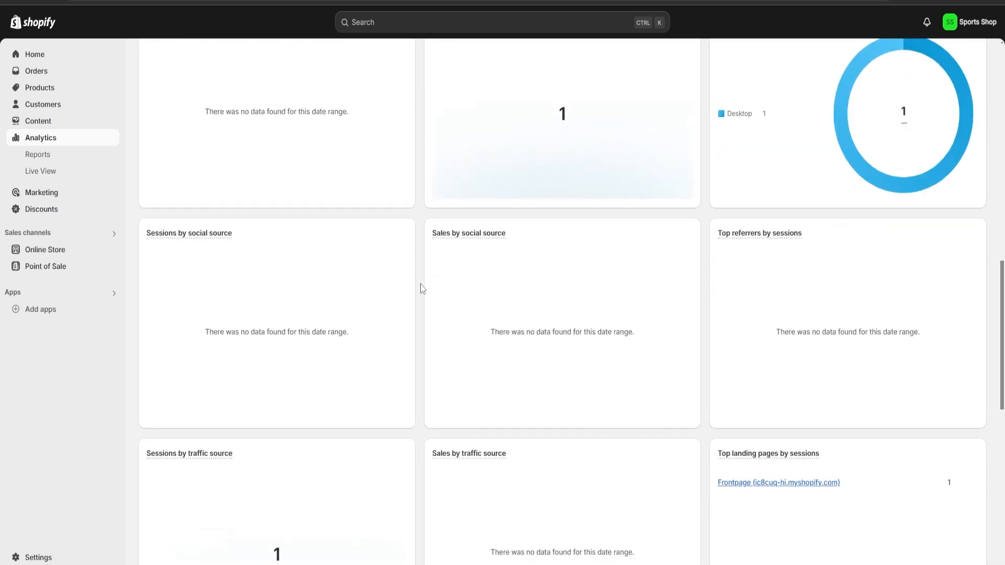
scroll(422, 288, up, 15)
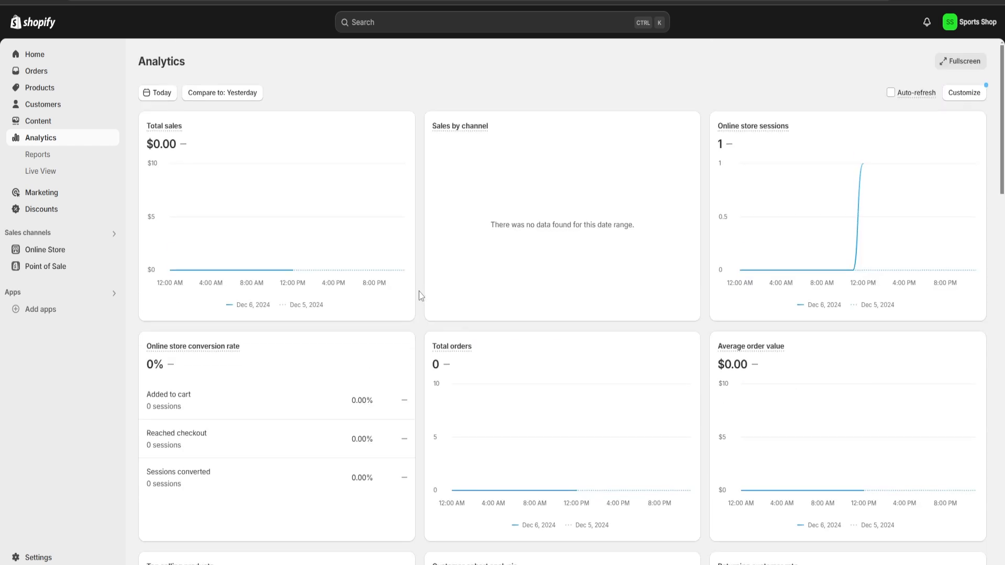
Start a new discount of the Amount off products type.
click(41, 210)
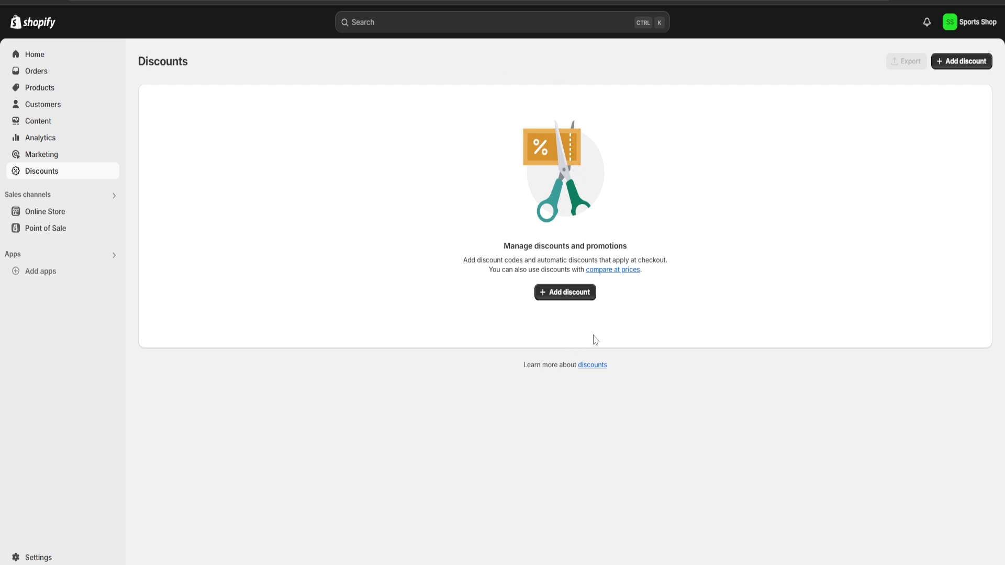
click(578, 291)
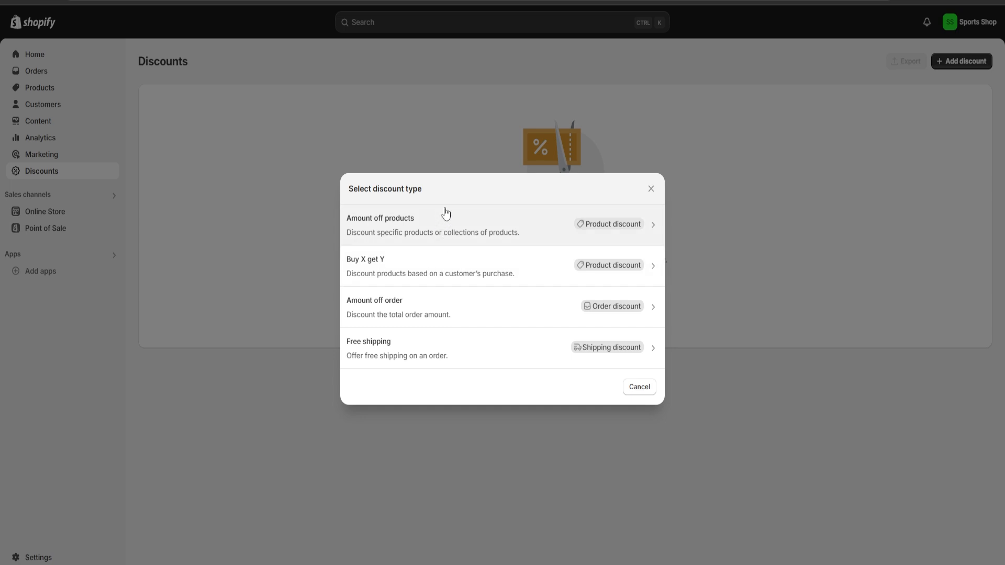
click(399, 233)
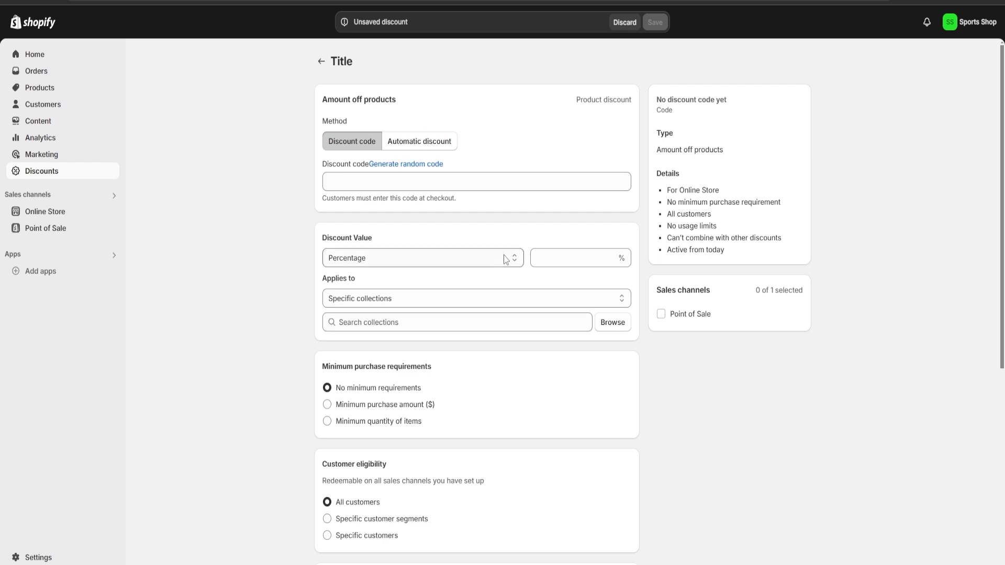
Try a randomly generated discount code, and clear it from the code field.
click(409, 165)
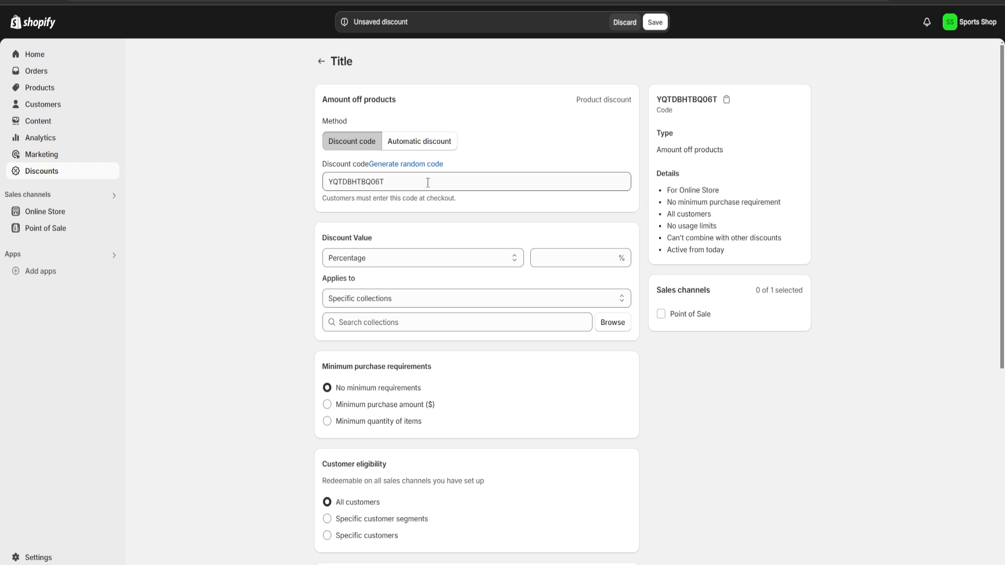
drag(426, 185, 292, 169)
key(BackSpace)
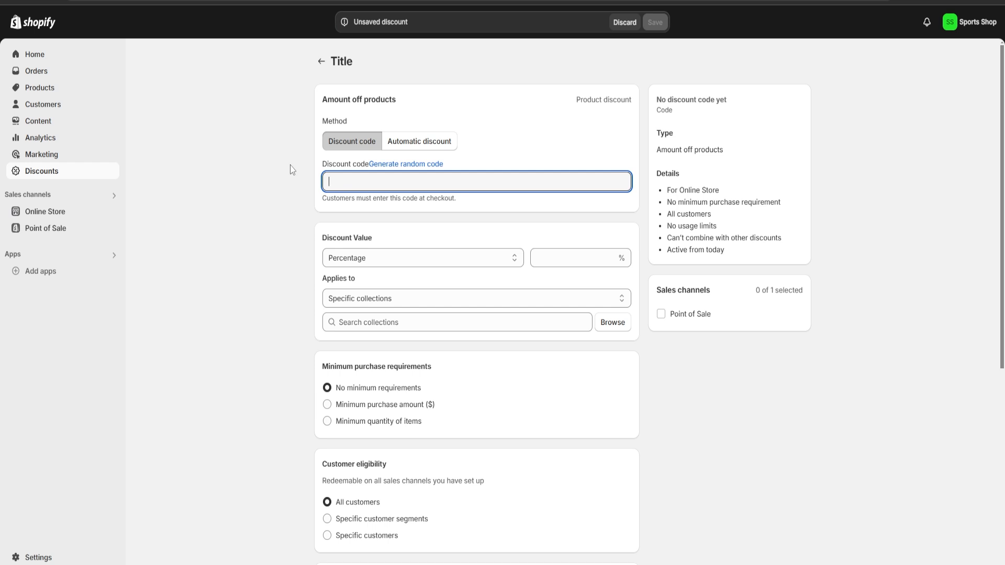
Set the discount code to "Sports Store101".
text(Syo)
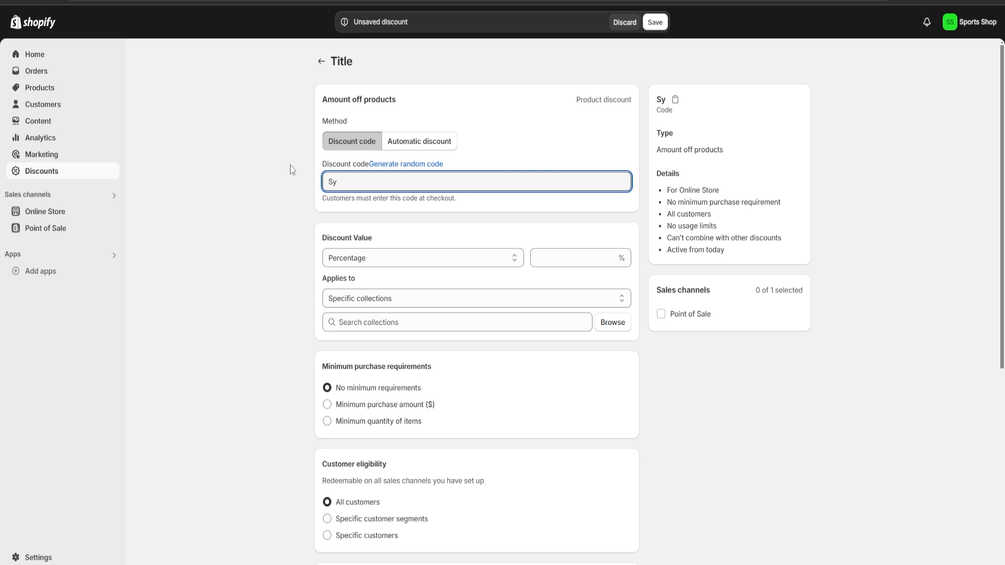
key(BackSpace)
text(tore)
key(BackSpace)
key(BackSpace)
key(BackSpace)
key(BackSpace)
text(ports Store101)
click(547, 139)
Set the discount value to a percentage of 10%.
scroll(446, 253, down, 1)
click(413, 202)
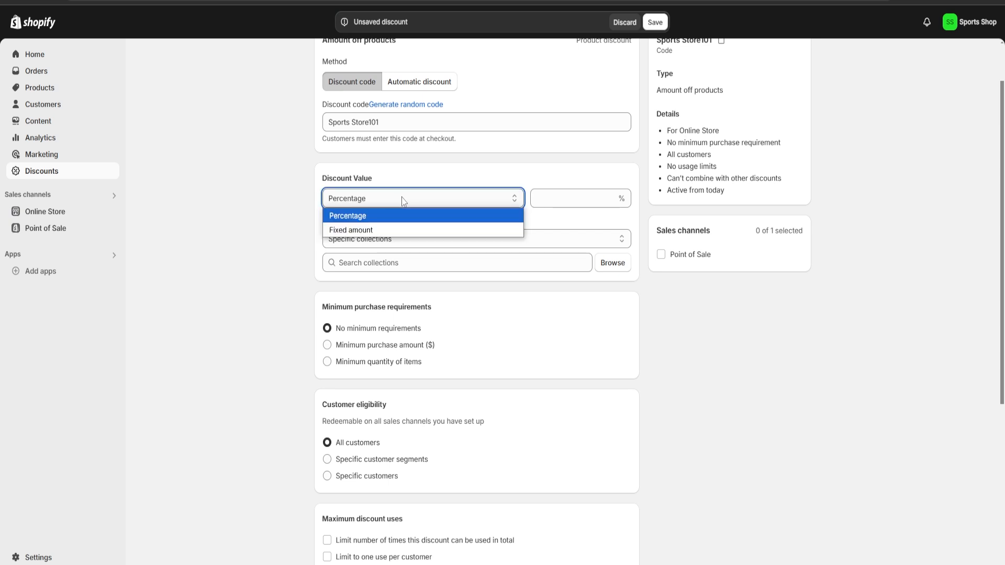
click(374, 216)
click(551, 205)
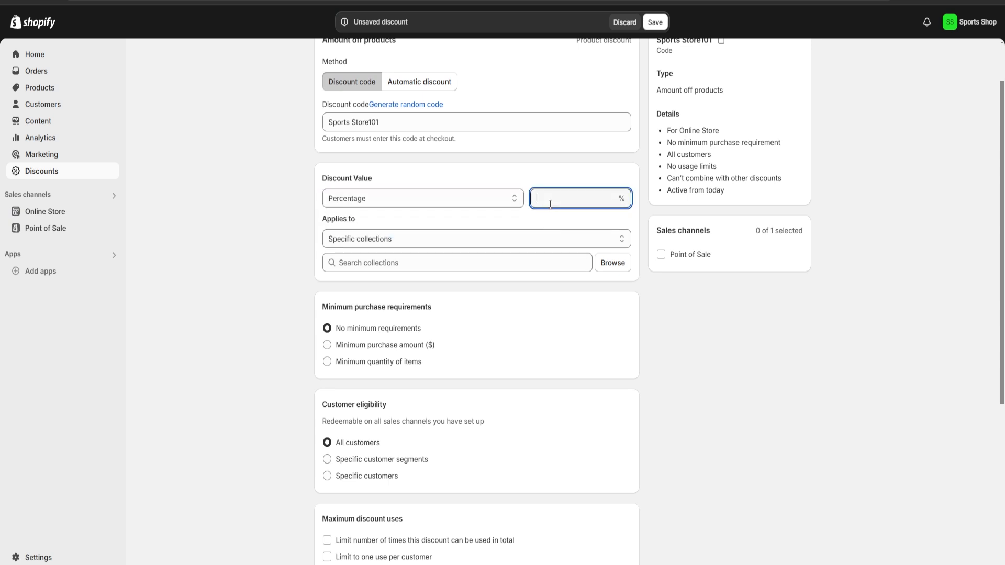
text(10)
click(229, 234)
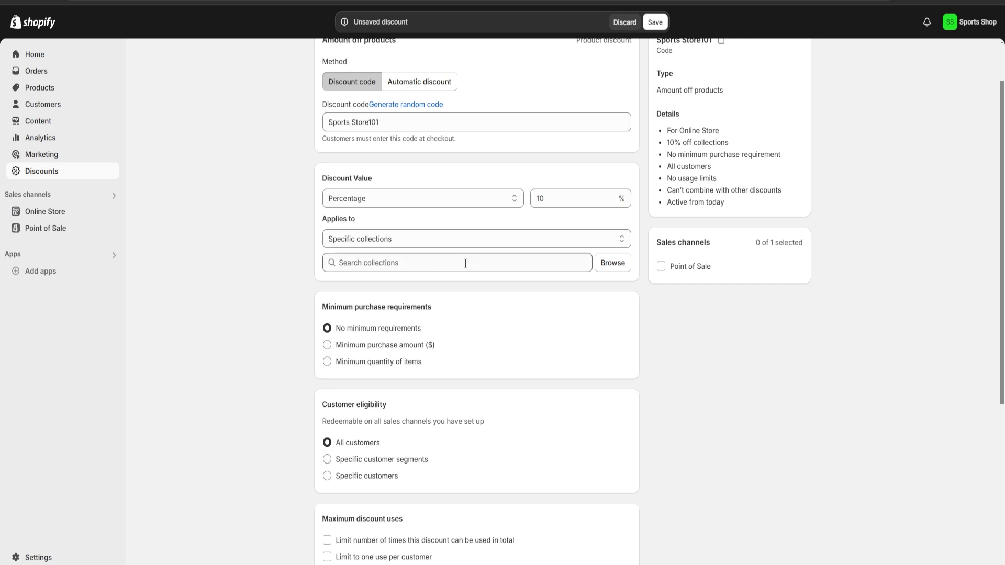
Apply the discount to the Home page collection, and look over the remaining discount conditions.
click(613, 265)
click(354, 179)
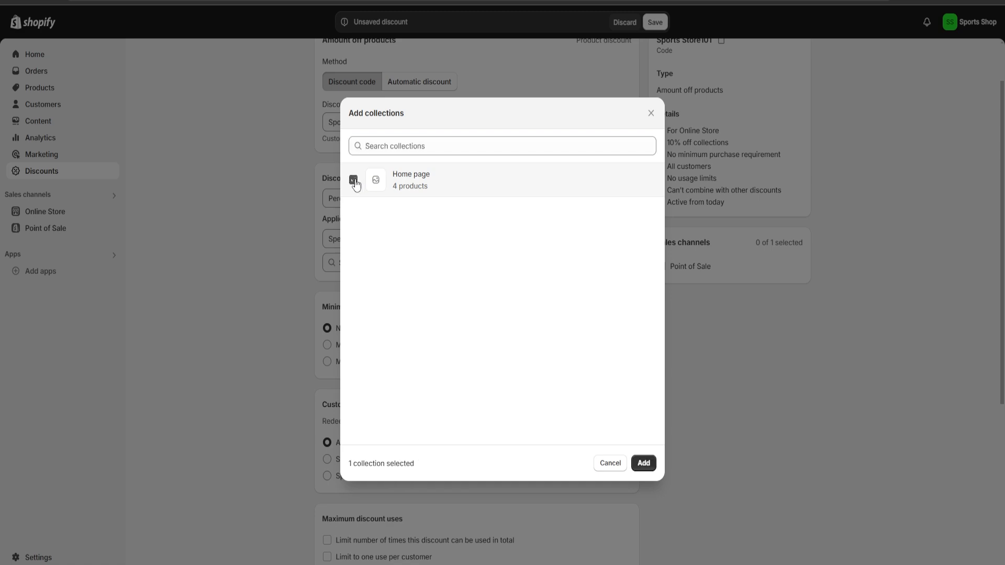
click(643, 463)
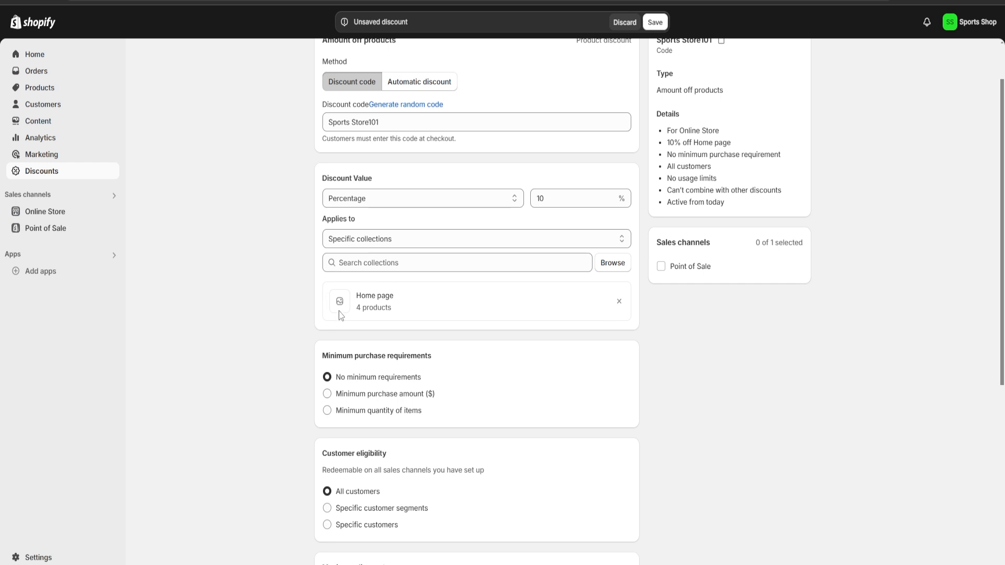
scroll(497, 318, down, 5)
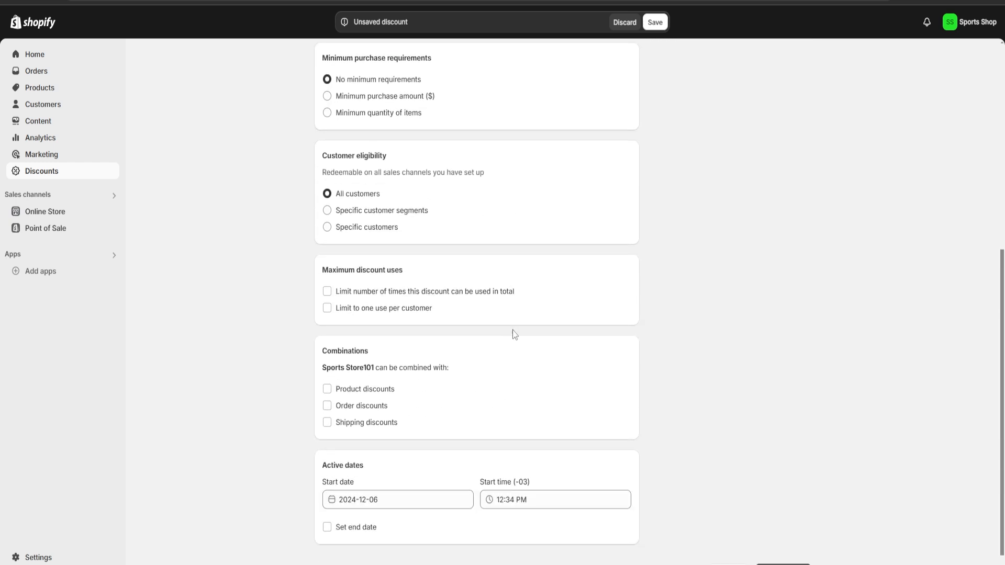
scroll(512, 330, up, 1)
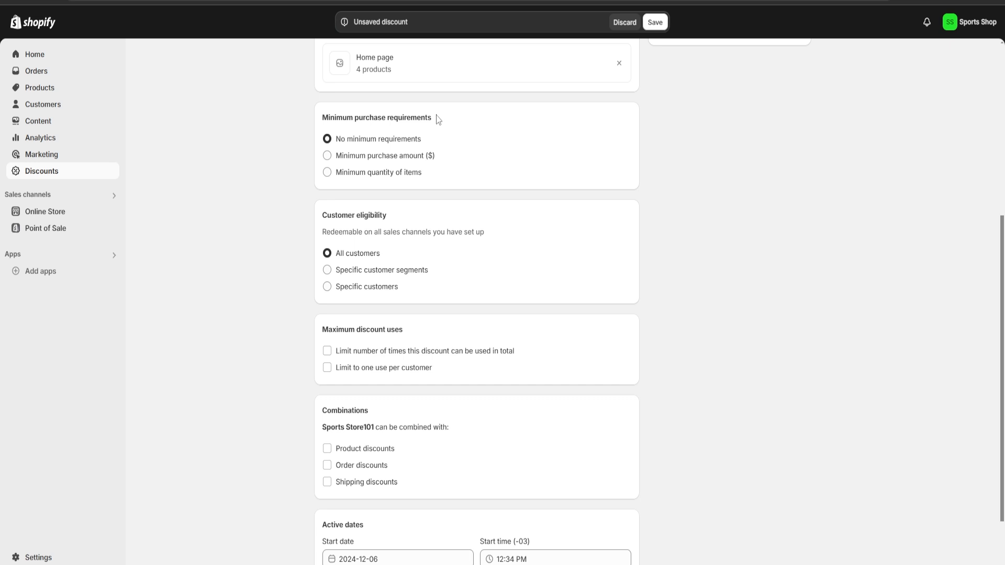
Review the discount's minimum purchase requirements, customer eligibility, maximum uses and combinations settings.
mouse_move(439, 119)
mouse_down()
mouse_move(304, 112)
mouse_move(453, 120)
mouse_up()
click(500, 131)
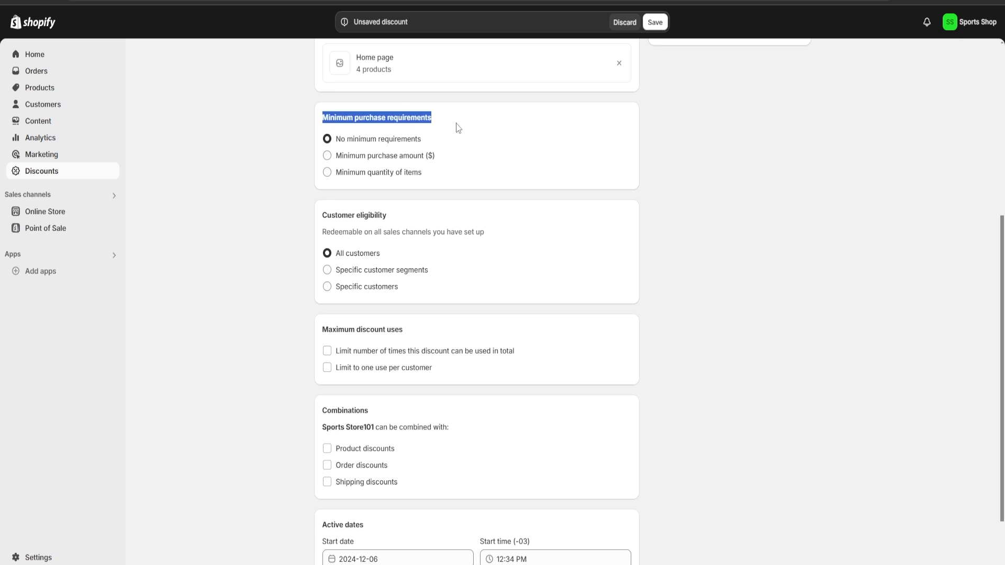
click(458, 128)
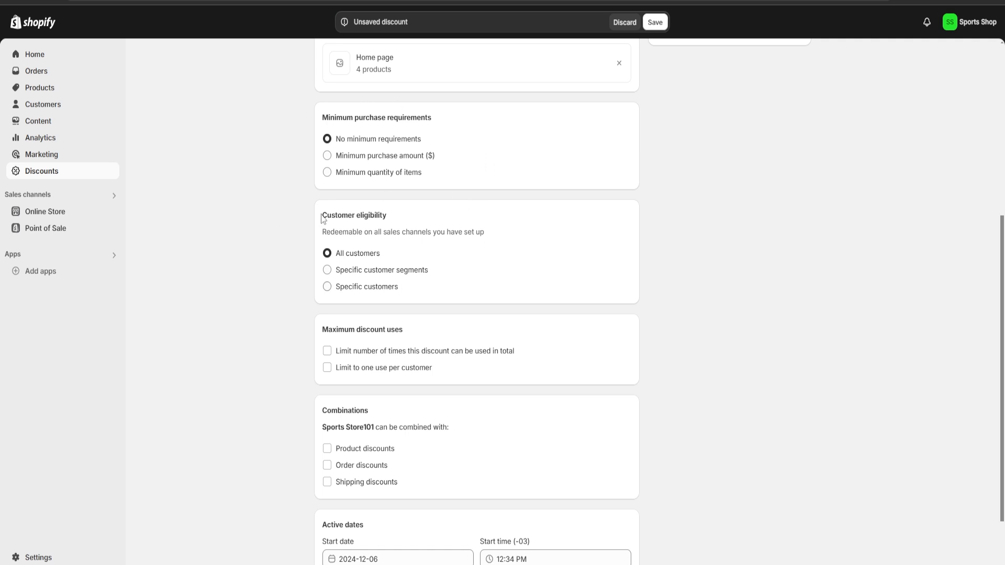
drag(320, 215, 403, 215)
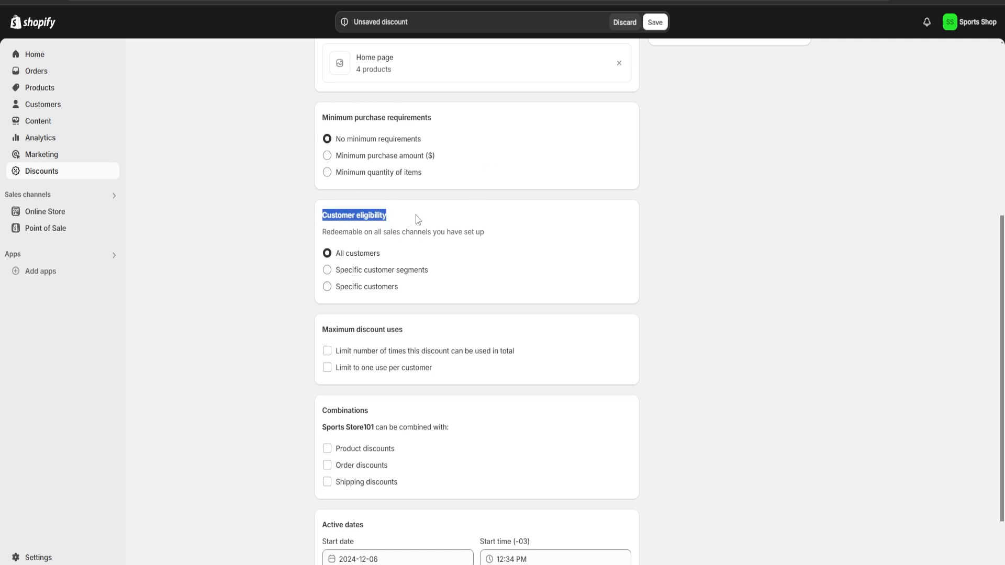
click(440, 252)
drag(316, 329, 415, 331)
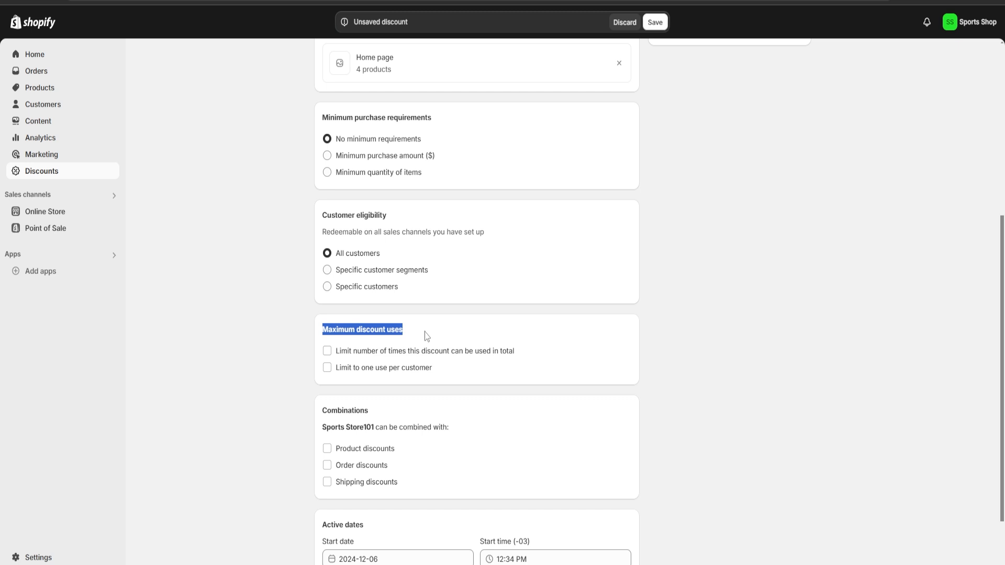
click(425, 339)
drag(319, 412, 376, 411)
click(395, 411)
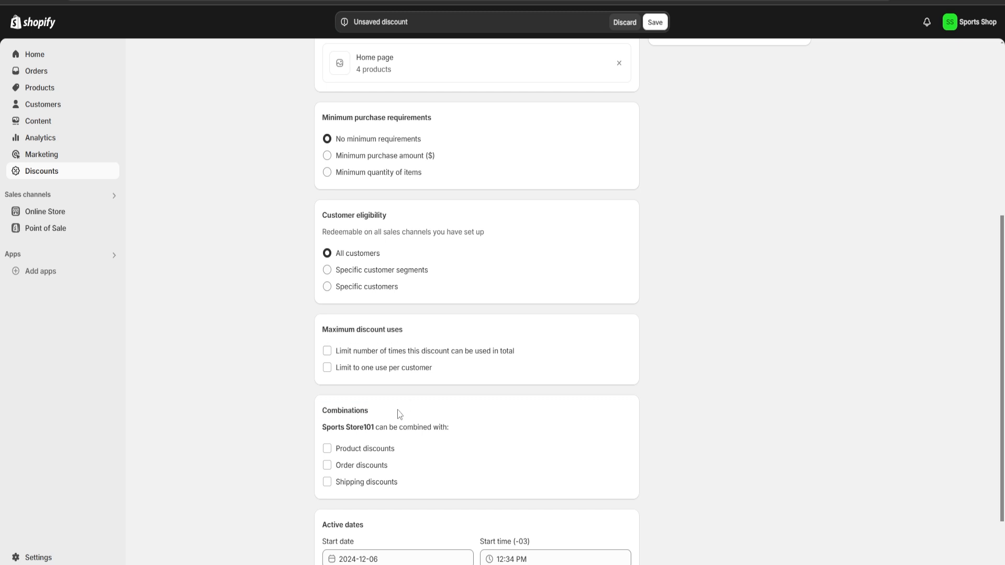
Give the discount an end date of 2024-12-13 and save the discount.
scroll(408, 410, down, 2)
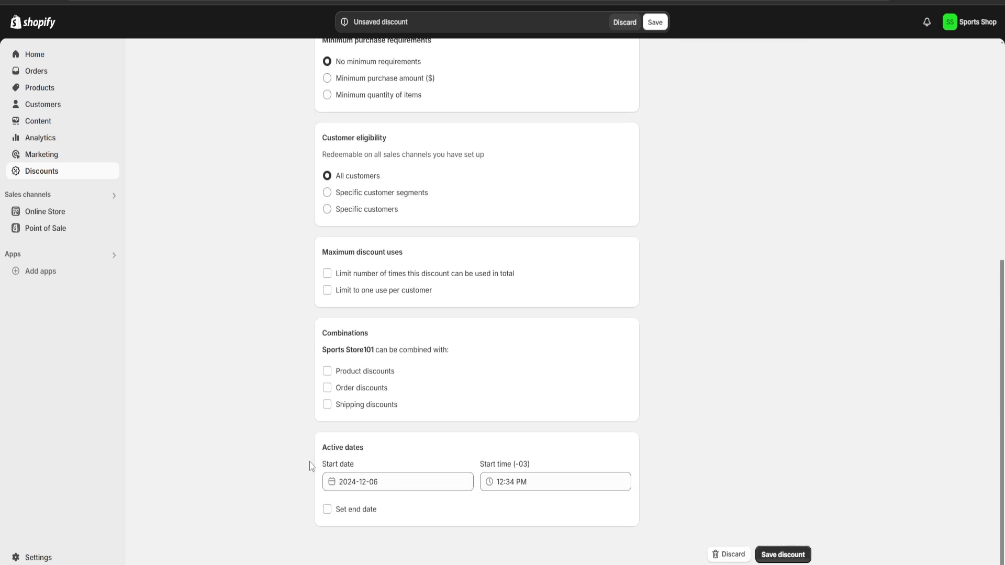
click(327, 510)
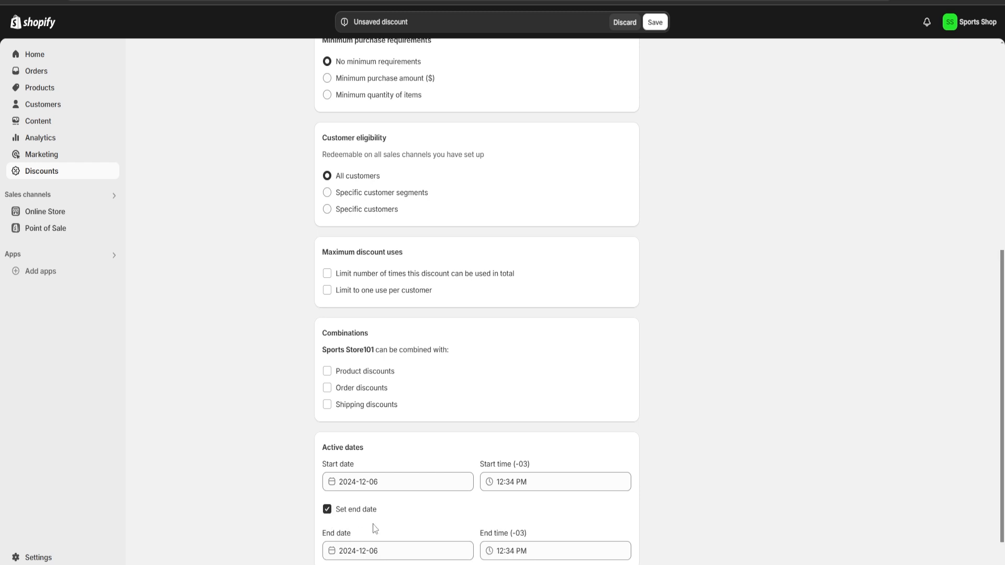
scroll(375, 529, down, 1)
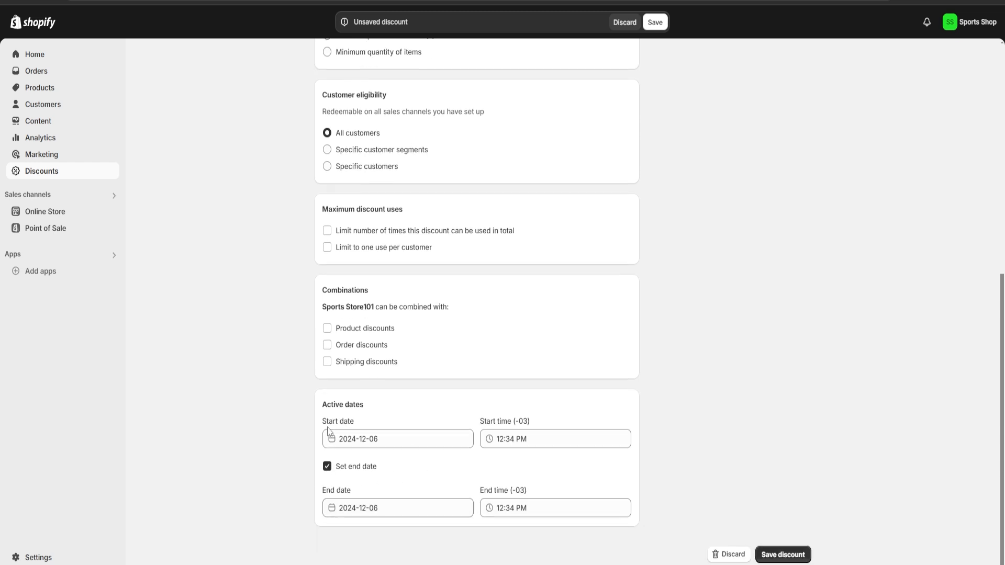
click(366, 510)
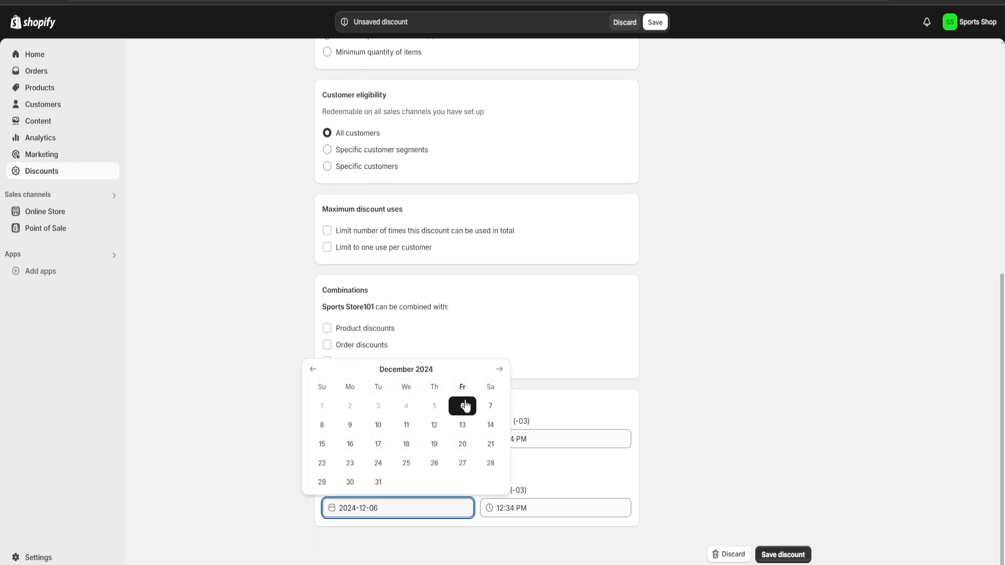
click(464, 430)
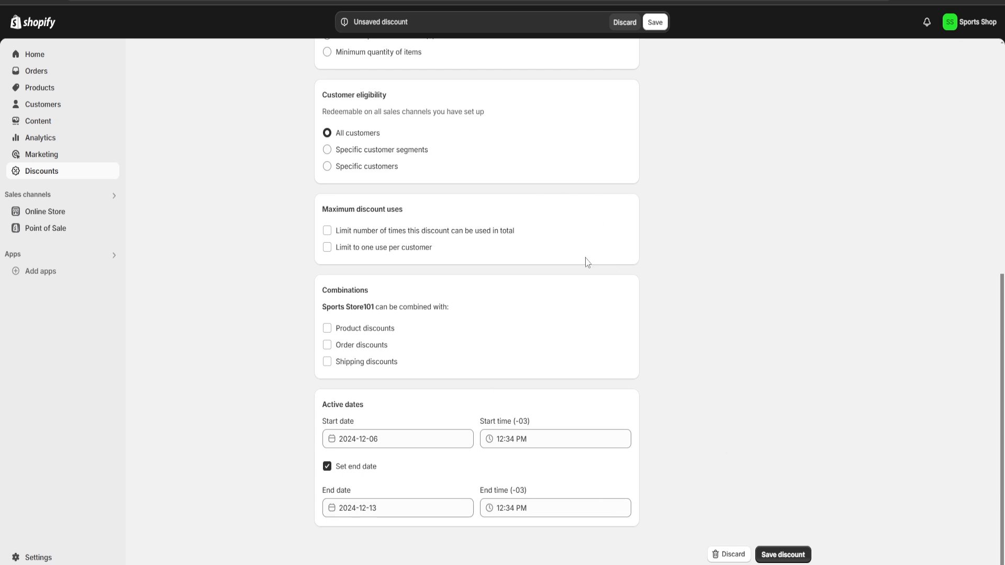
click(783, 556)
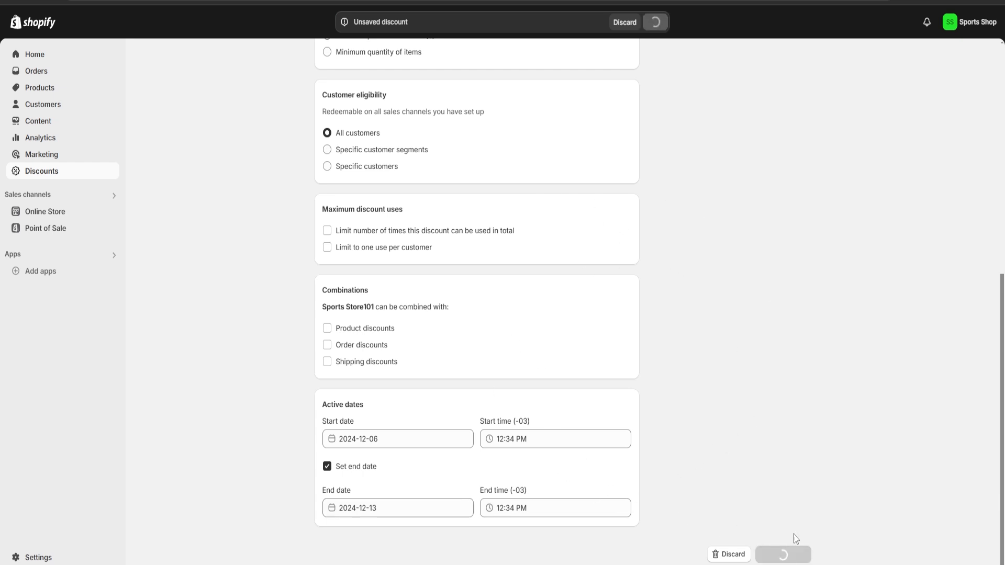